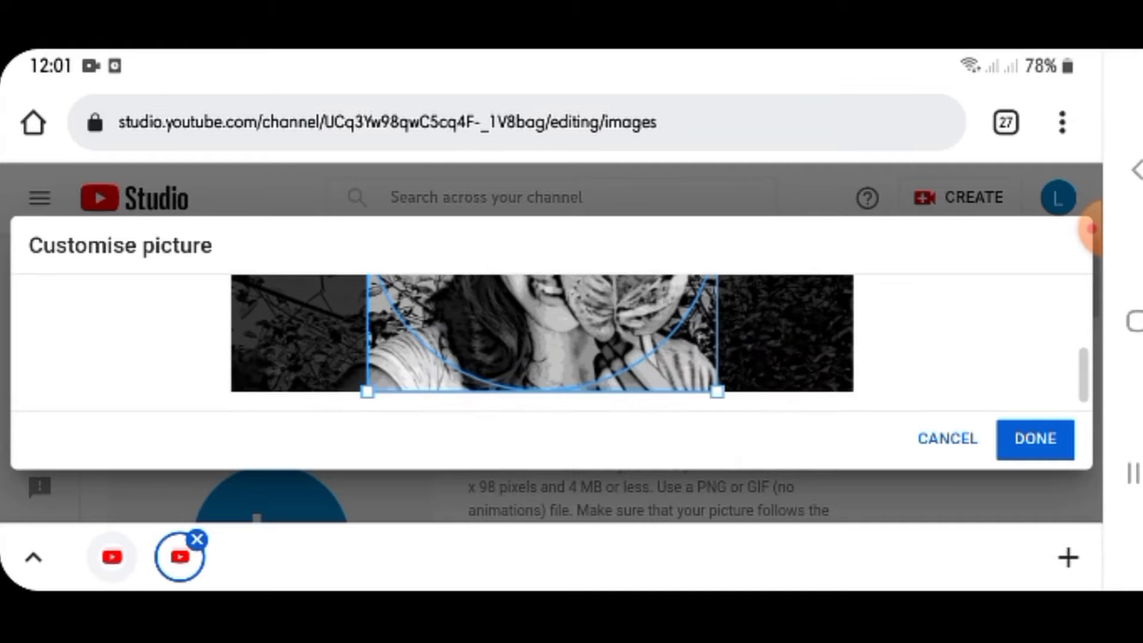
- Check the circular crop of the profile picture around the face and accept it
{"action": "scroll", "coordinate": [541, 343], "scroll_direction": "down", "scroll_amount": 3}
{"action": "scroll", "coordinate": [542, 343], "scroll_direction": "up", "scroll_amount": 3}
{"action": "scroll", "coordinate": [542, 343], "scroll_direction": "down", "scroll_amount": 3}
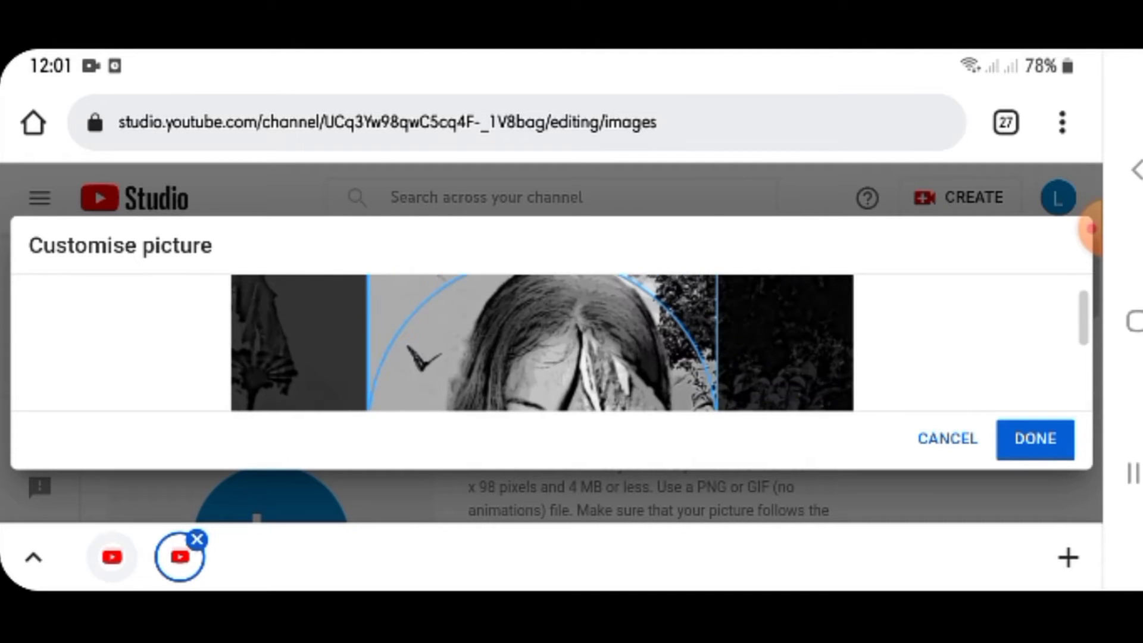
{"action": "scroll", "coordinate": [542, 343], "scroll_direction": "up", "scroll_amount": 1}
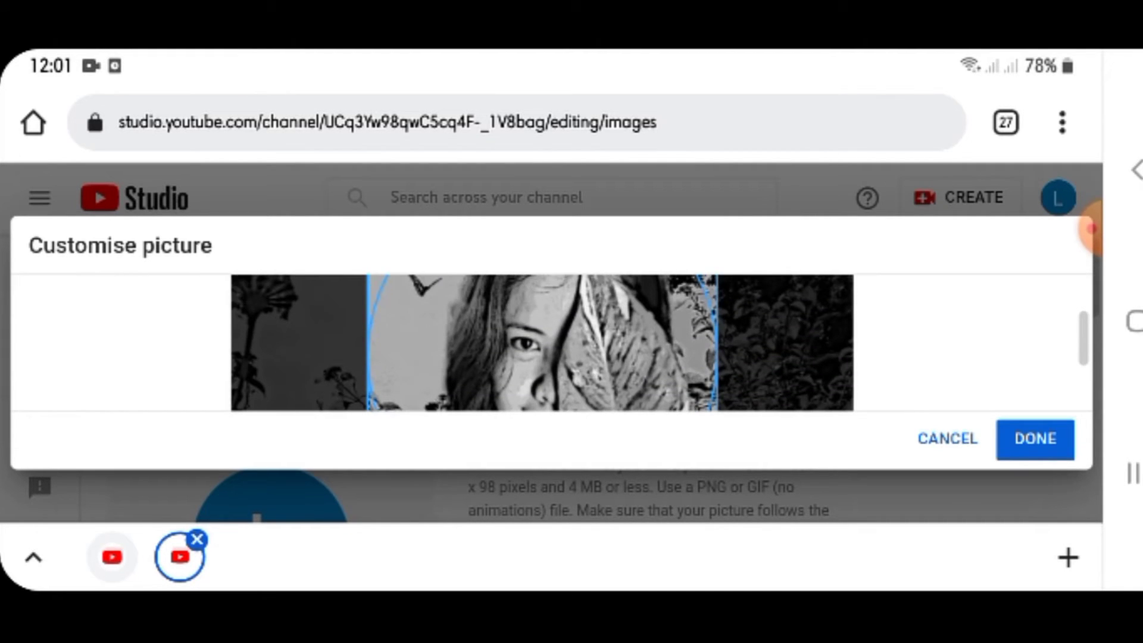
{"action": "left_click", "coordinate": [1035, 438]}
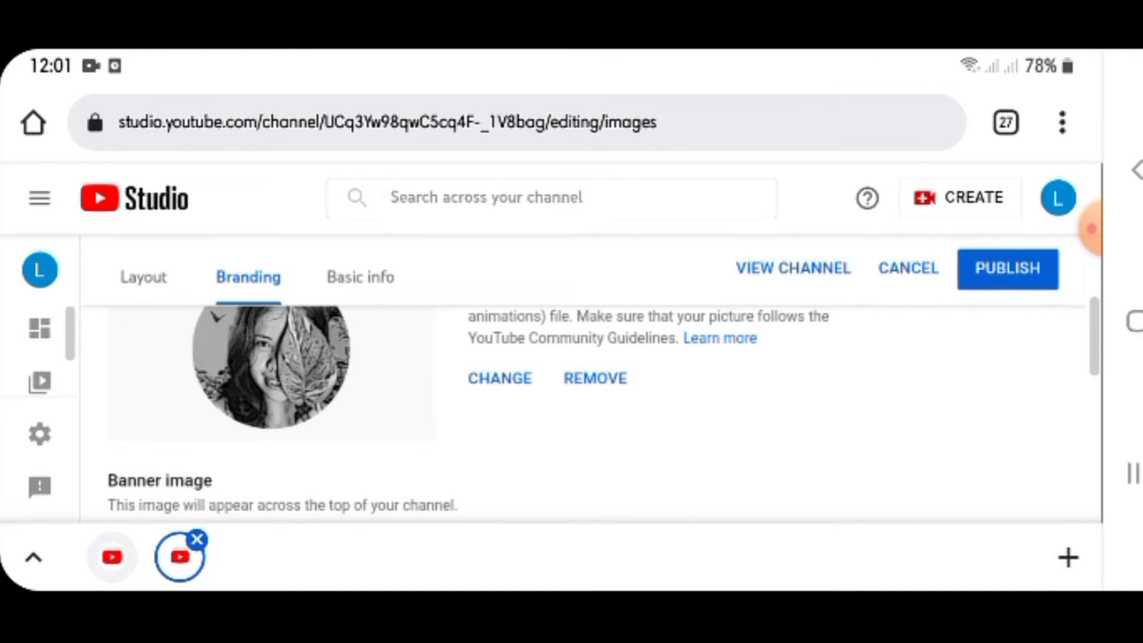
- Upload the purple flower photo as the channel's banner image and accept its crop
{"action": "scroll", "coordinate": [589, 411], "scroll_direction": "down", "scroll_amount": 2}
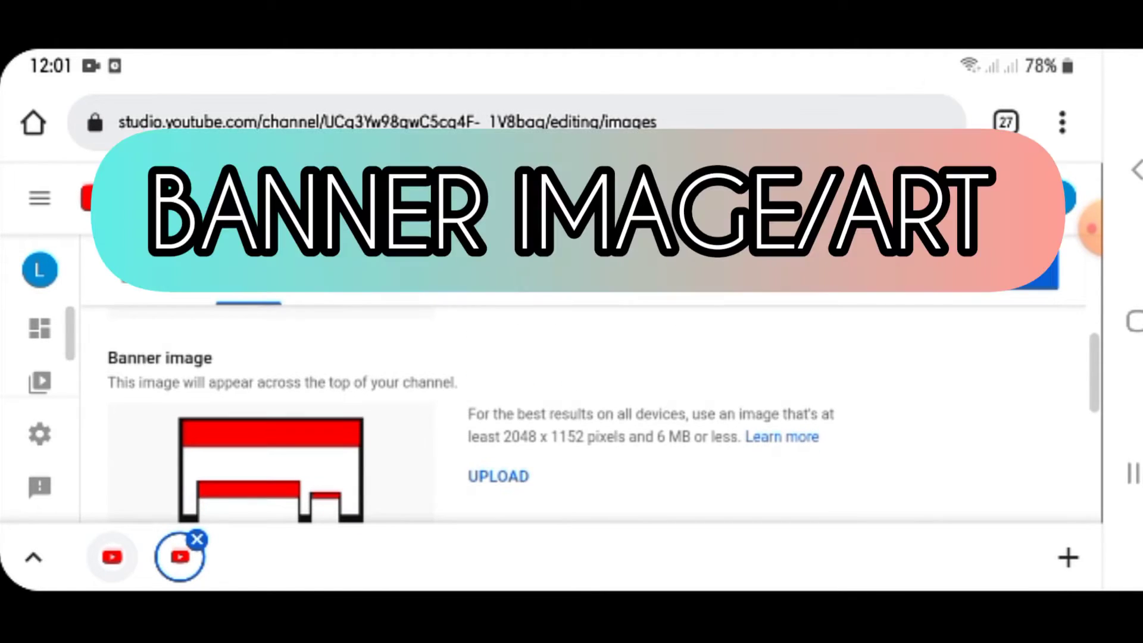
{"action": "scroll", "coordinate": [589, 411], "scroll_direction": "down", "scroll_amount": 2}
{"action": "scroll", "coordinate": [589, 411], "scroll_direction": "up", "scroll_amount": 1}
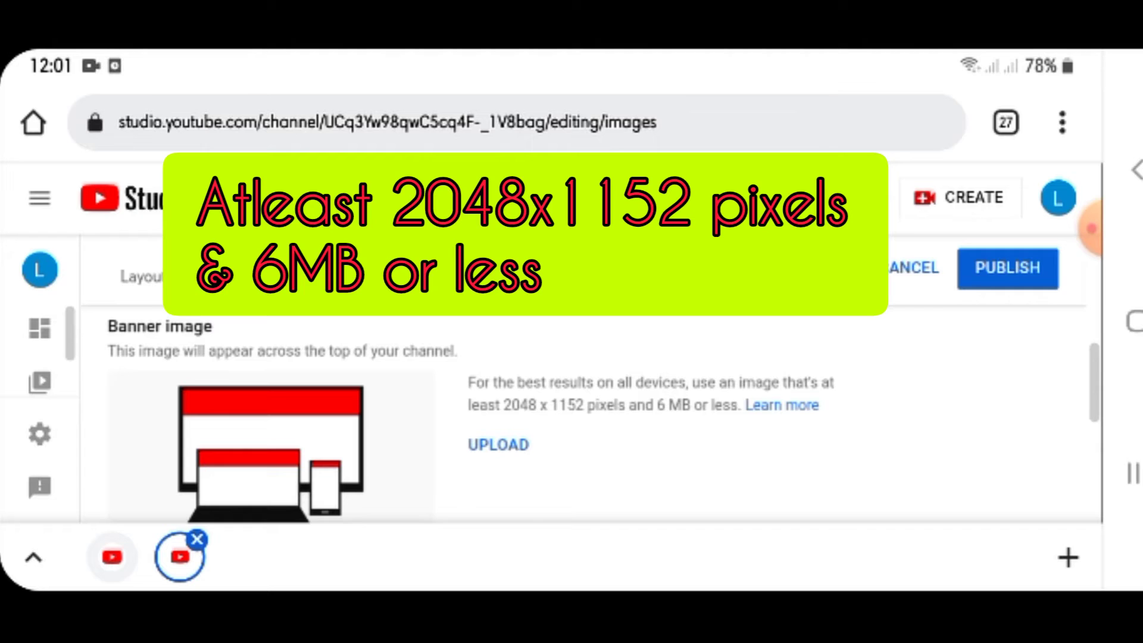
{"action": "left_click", "coordinate": [499, 445]}
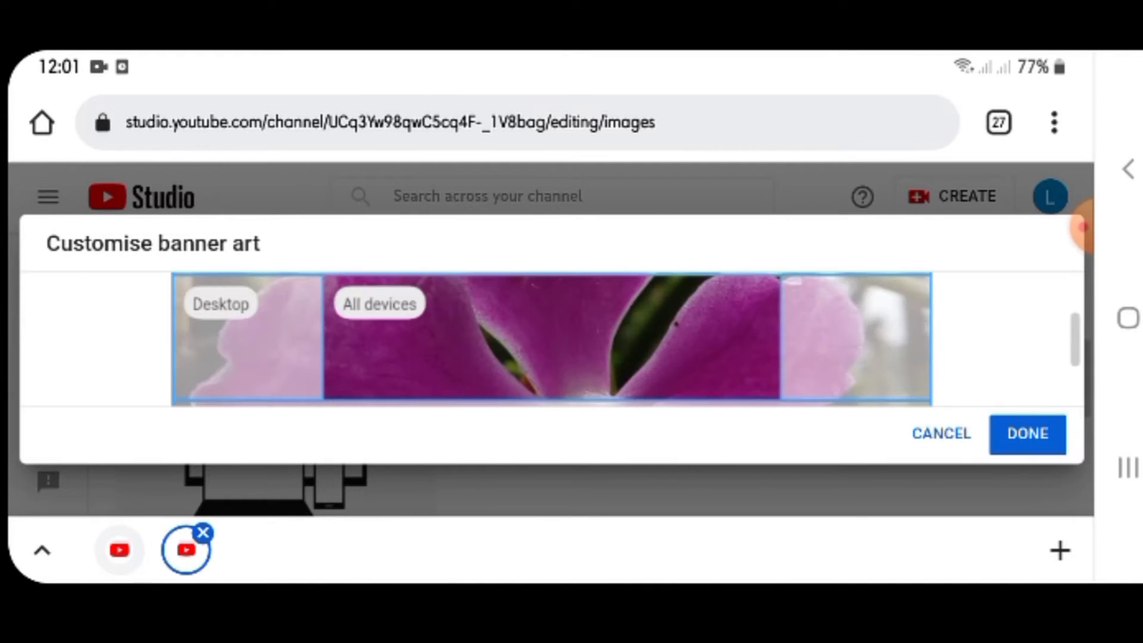
{"action": "scroll", "coordinate": [552, 339], "scroll_direction": "down", "scroll_amount": 1}
{"action": "scroll", "coordinate": [552, 339], "scroll_direction": "up", "scroll_amount": 1}
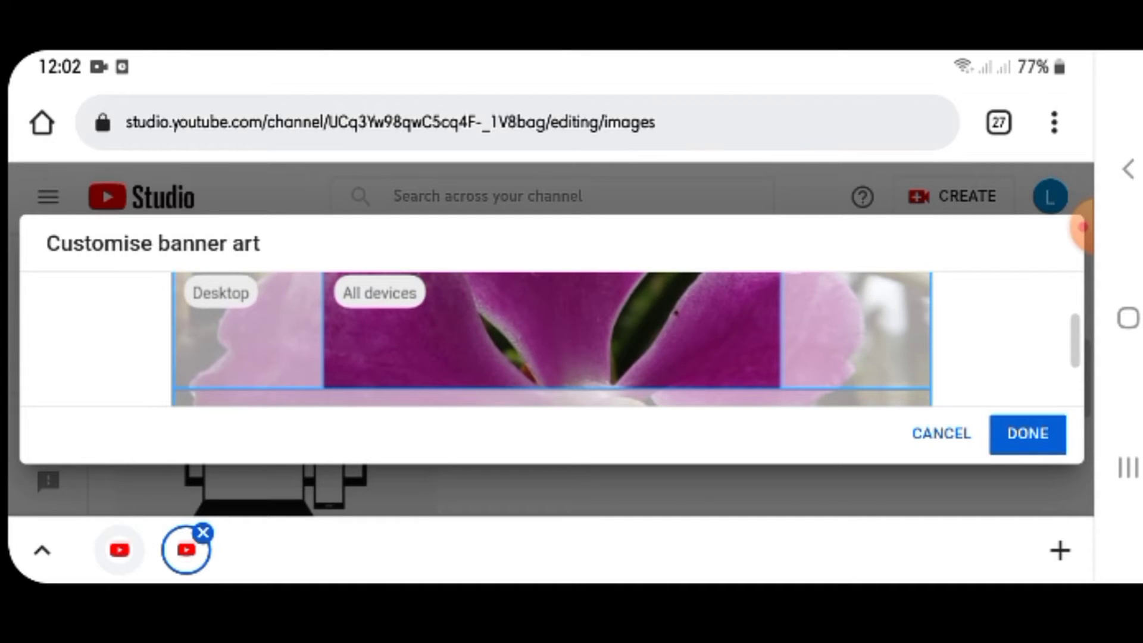
{"action": "left_click", "coordinate": [1027, 434]}
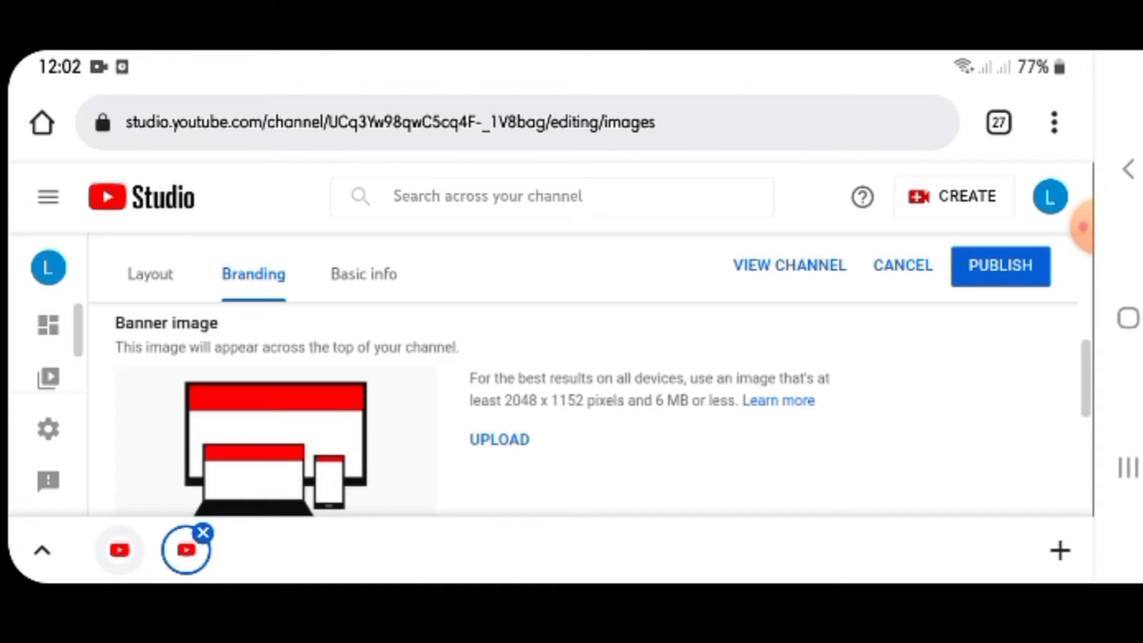
- Write the channel description as a greeting with the owner's initials plus "this youtube channel is all about gardening etc", and publish the changes
{"action": "scroll", "coordinate": [583, 410], "scroll_direction": "down", "scroll_amount": 2}
{"action": "scroll", "coordinate": [584, 409], "scroll_direction": "up", "scroll_amount": 4}
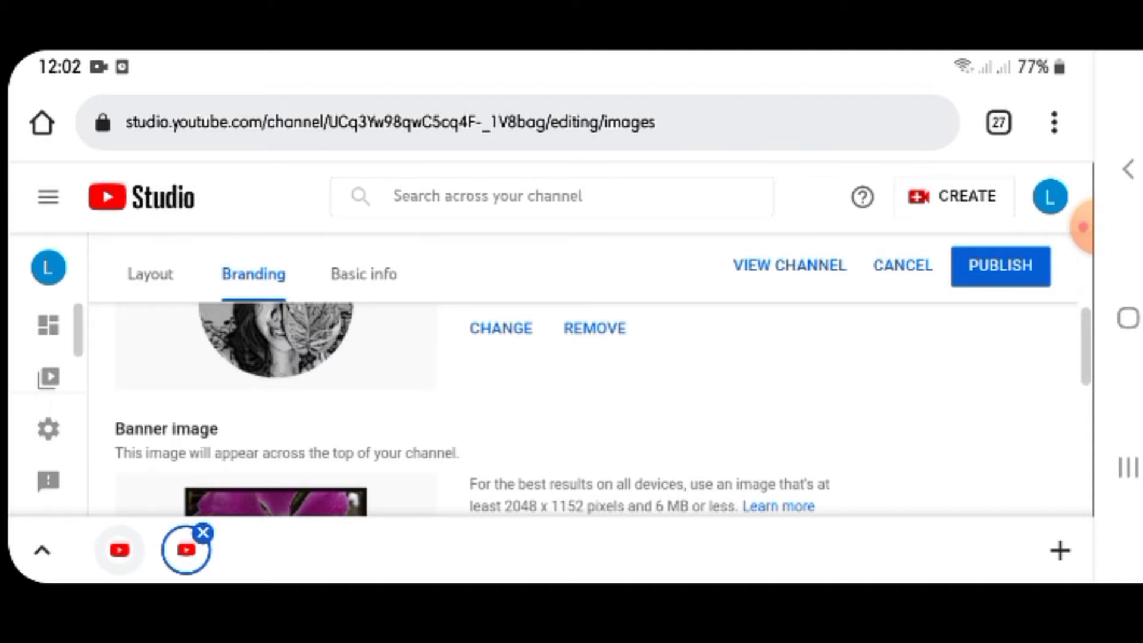
{"action": "left_click", "coordinate": [364, 274]}
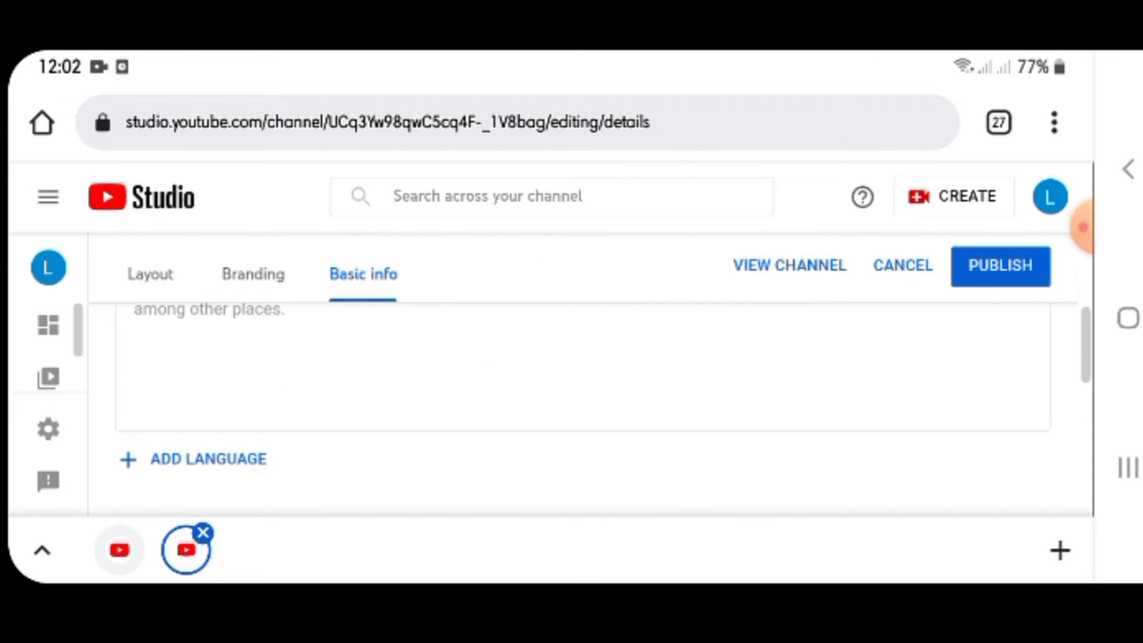
{"action": "scroll", "coordinate": [583, 387], "scroll_direction": "up", "scroll_amount": 5}
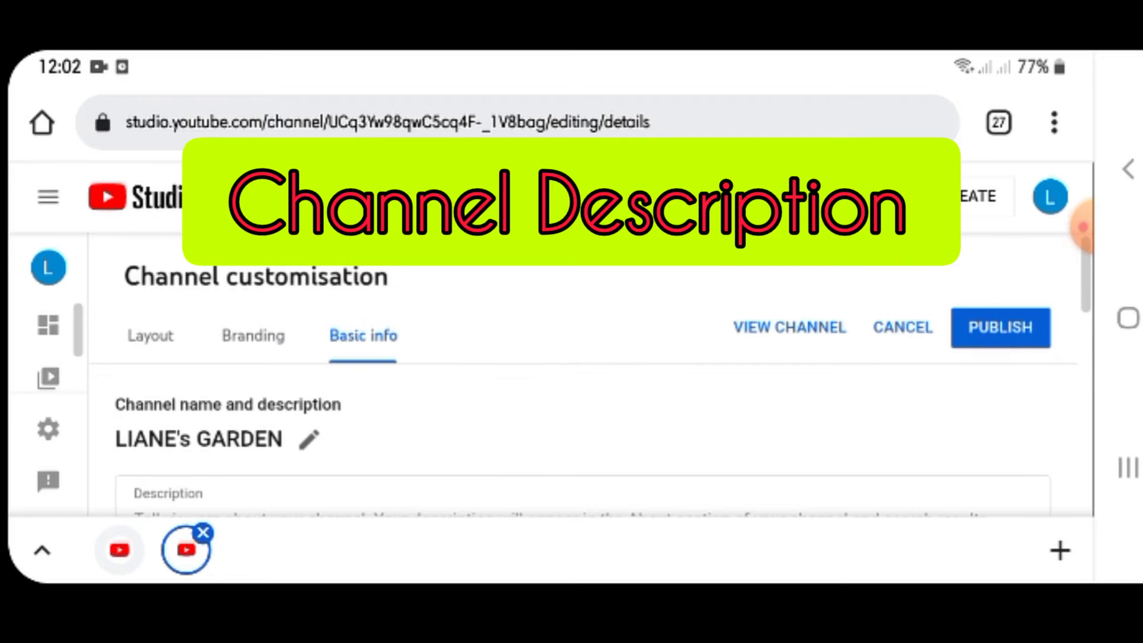
{"action": "scroll", "coordinate": [583, 387], "scroll_direction": "down", "scroll_amount": 2}
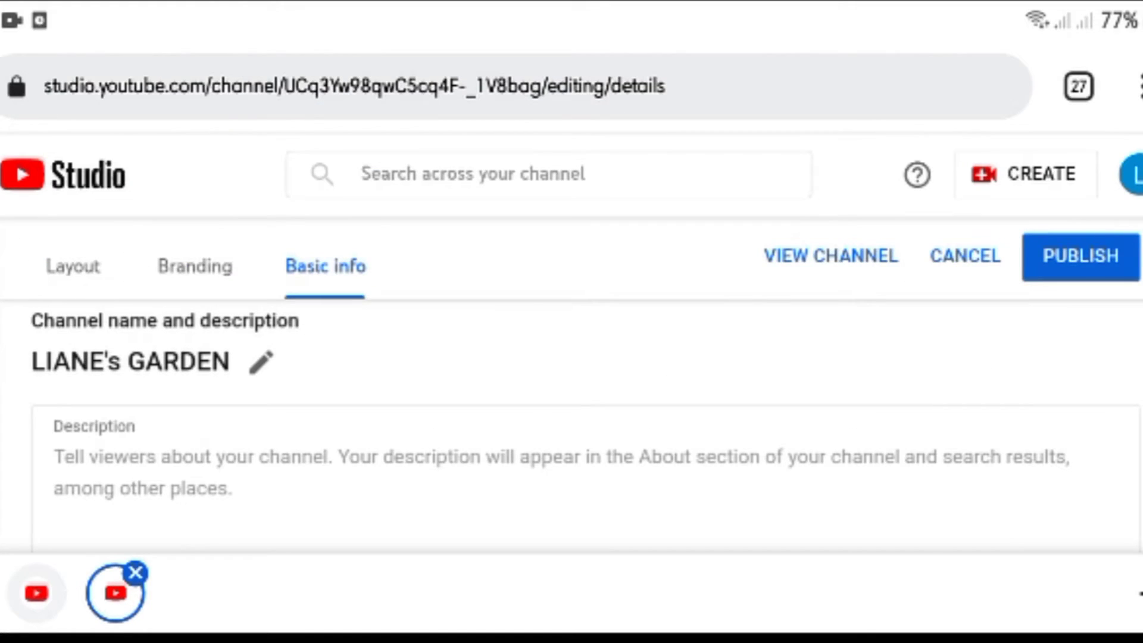
{"action": "scroll", "coordinate": [572, 416], "scroll_direction": "down", "scroll_amount": 1}
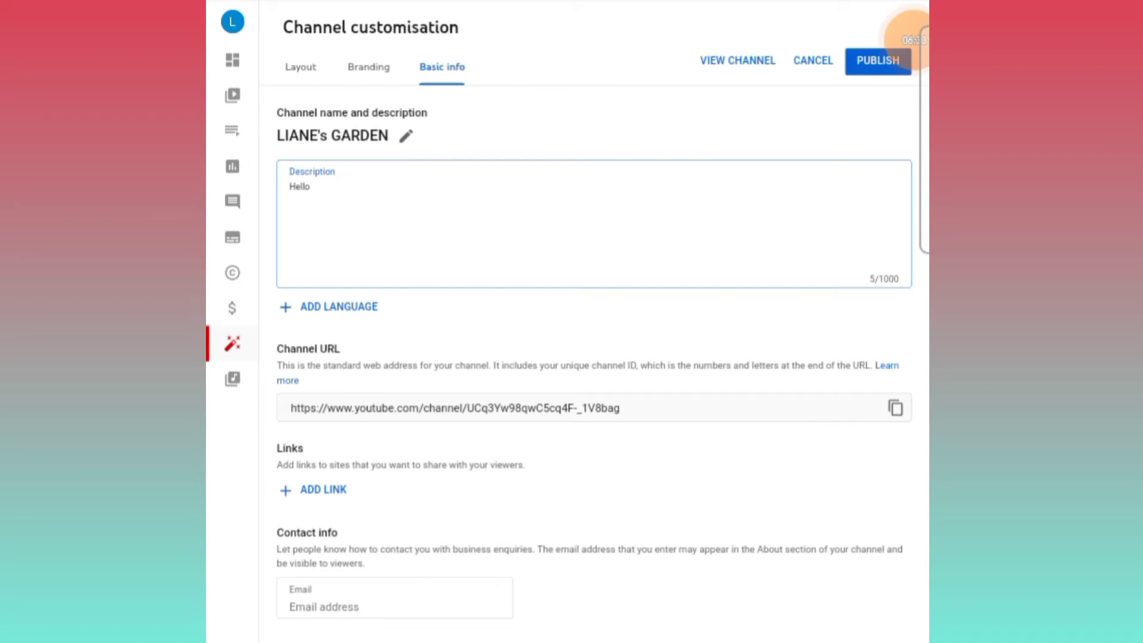
{"action": "type", "text": "!"}
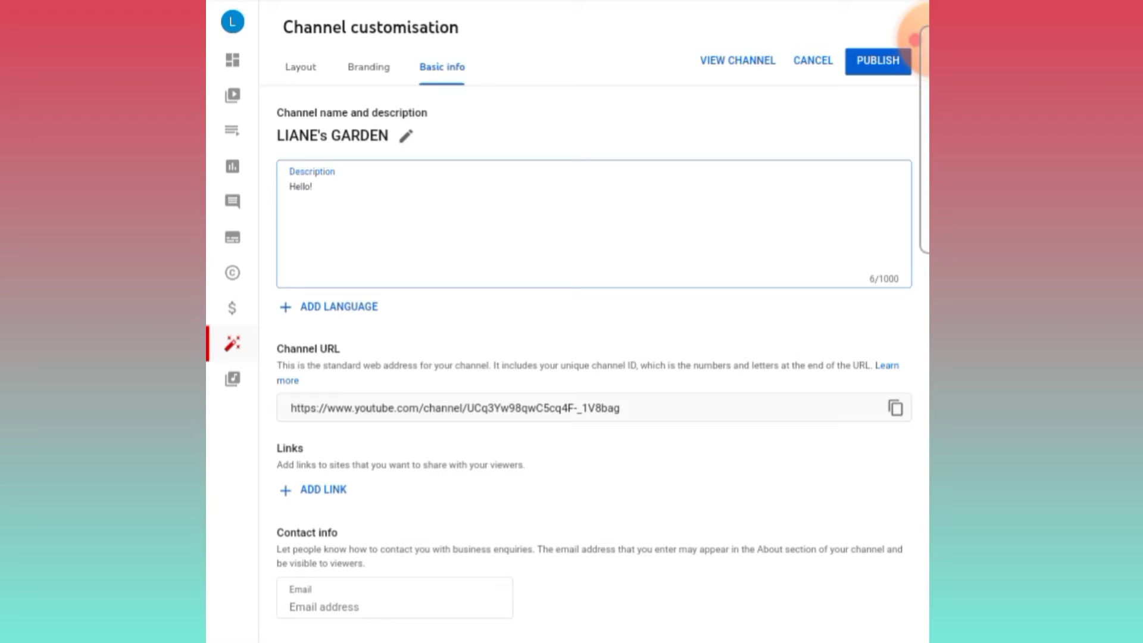
{"action": "type", "text": "!I'm LV ..this youtube channel is all about gardening etc"}
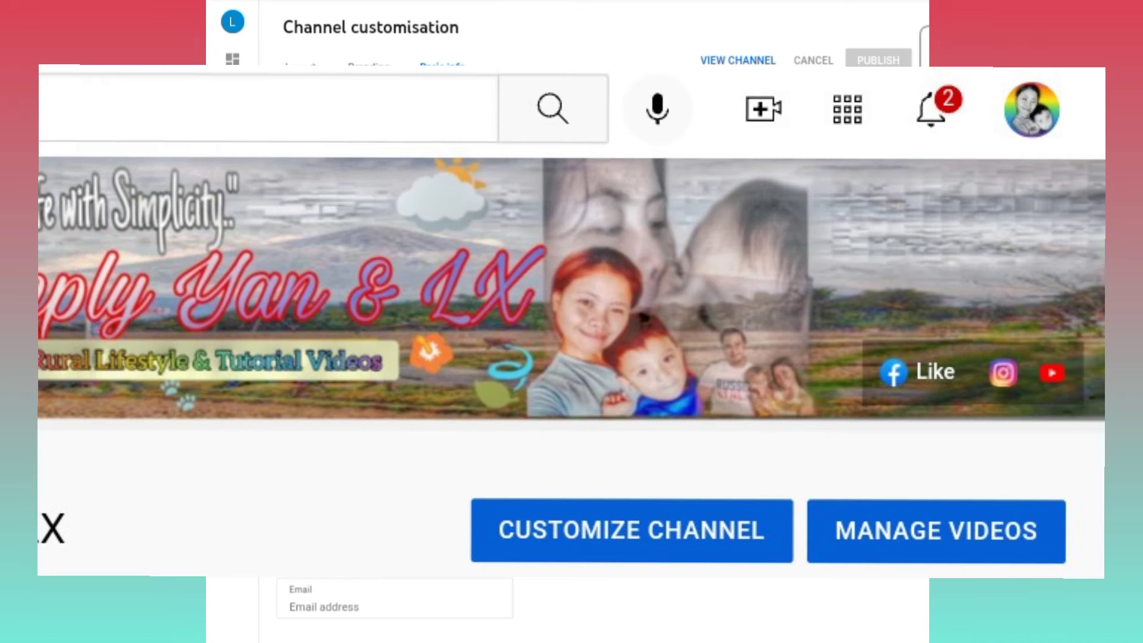
{"action": "left_click", "coordinate": [324, 606]}
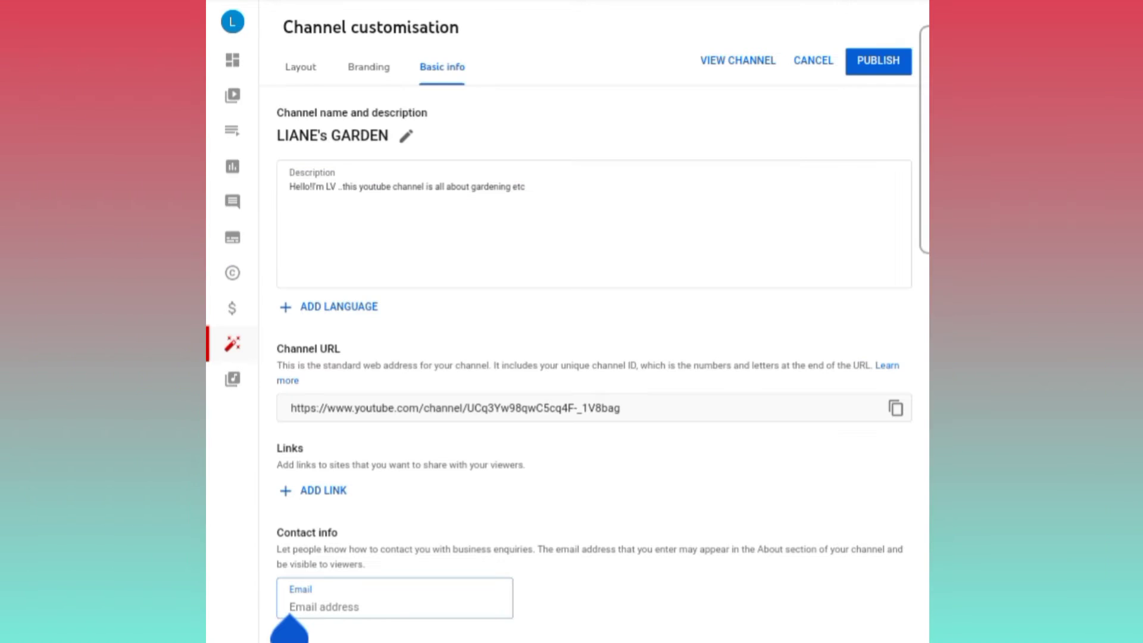
{"action": "left_click", "coordinate": [878, 62]}
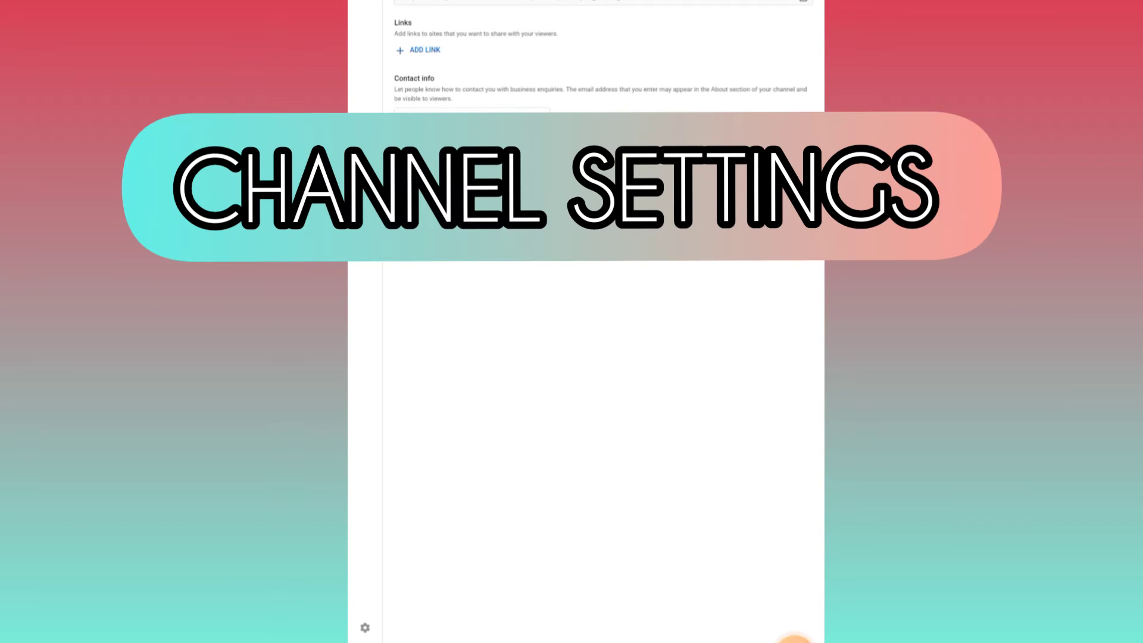
- Set the country of residence to Philippines in the channel settings' basic info
{"action": "left_click", "coordinate": [365, 627]}
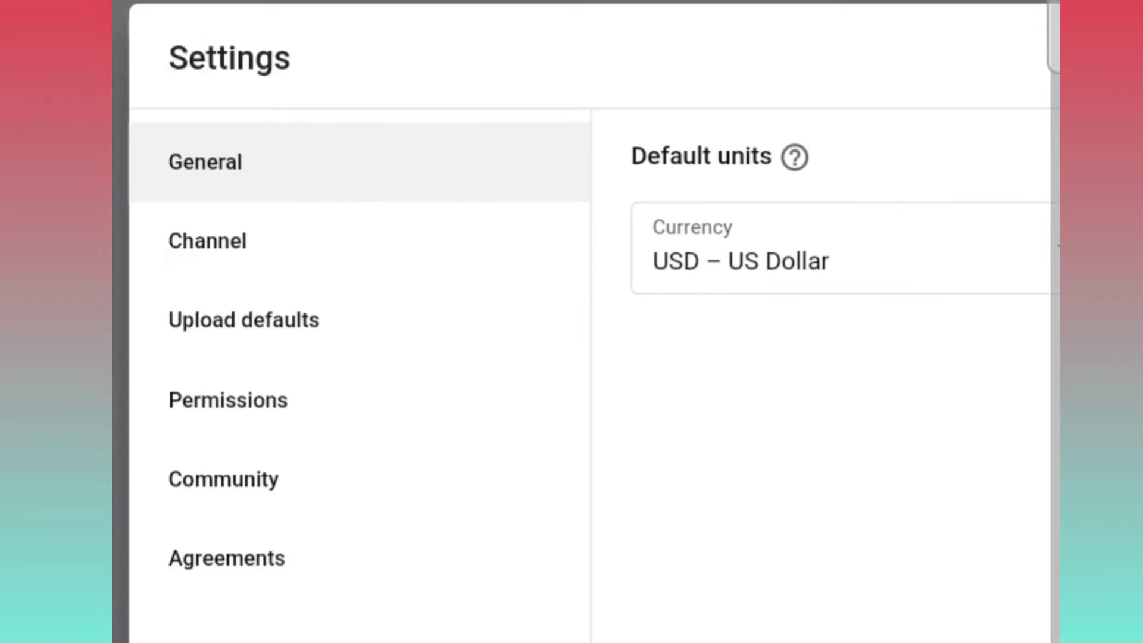
{"action": "left_click", "coordinate": [253, 240]}
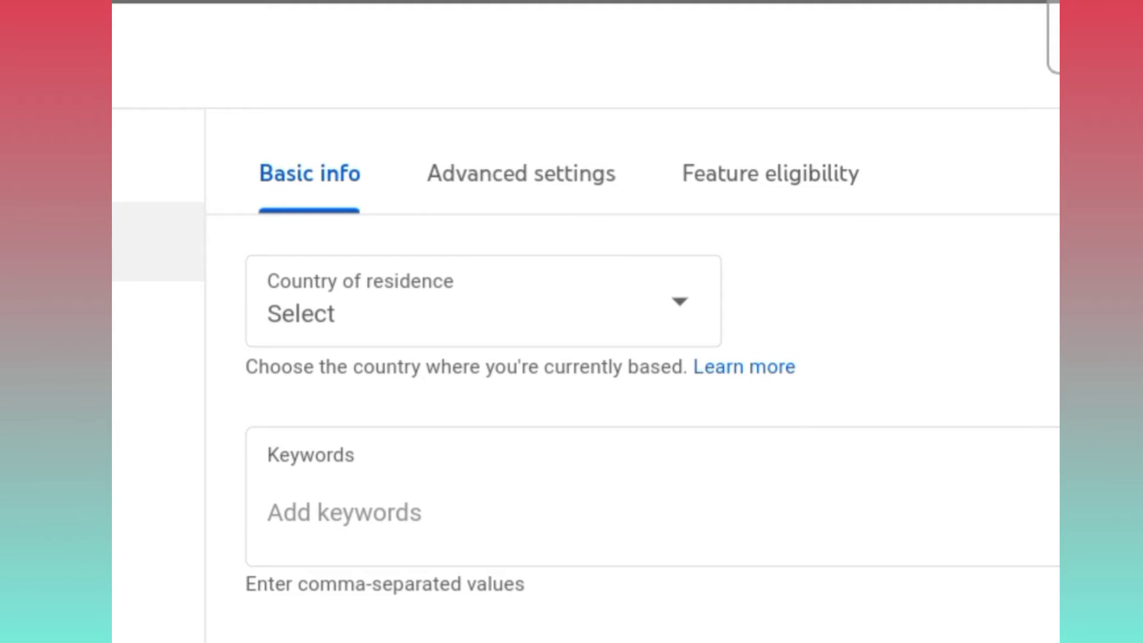
{"action": "left_click", "coordinate": [681, 301]}
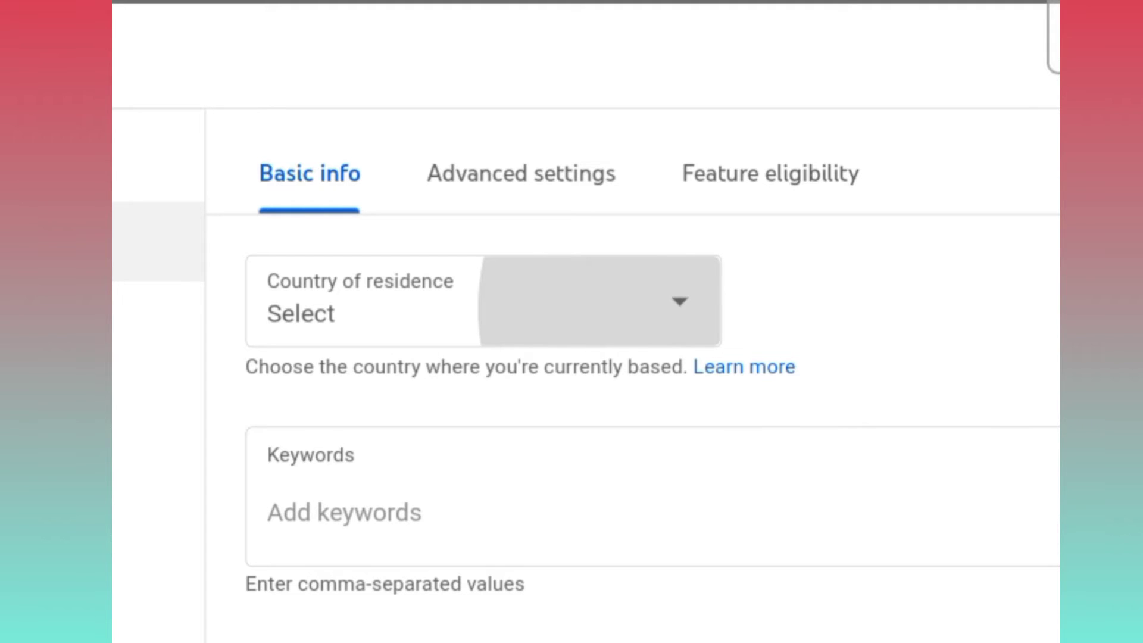
{"action": "scroll", "coordinate": [483, 334], "scroll_direction": "down", "scroll_amount": 6}
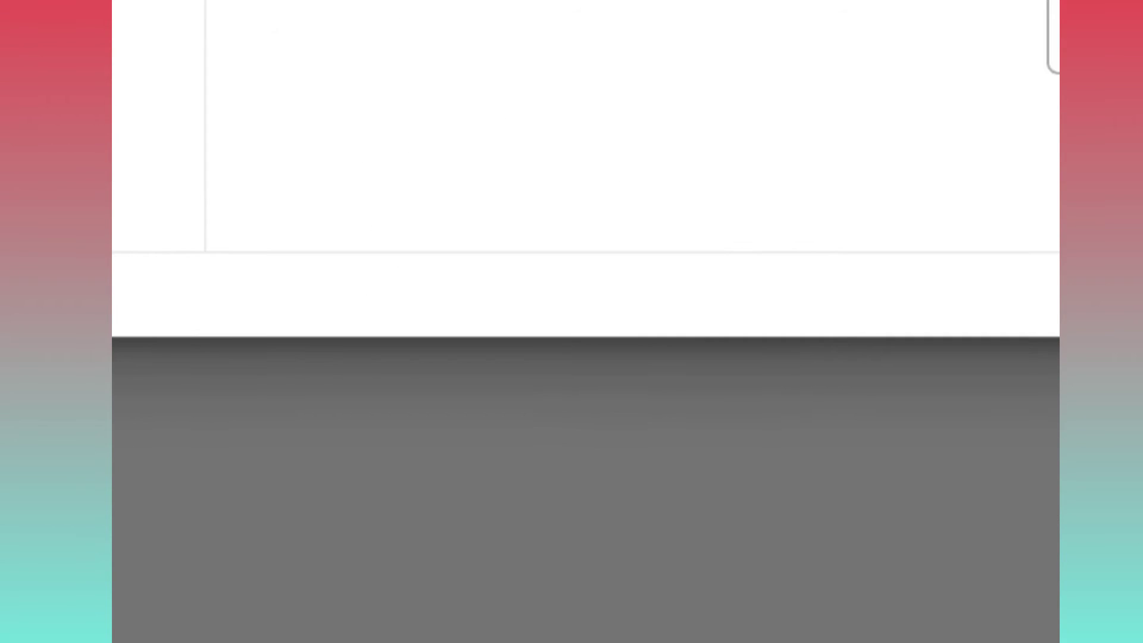
{"action": "scroll", "coordinate": [483, 333], "scroll_direction": "up", "scroll_amount": 5}
{"action": "scroll", "coordinate": [586, 322], "scroll_direction": "up", "scroll_amount": 2}
- Enter the channel's name as a keyword in the channel settings
{"action": "left_click", "coordinate": [345, 281]}
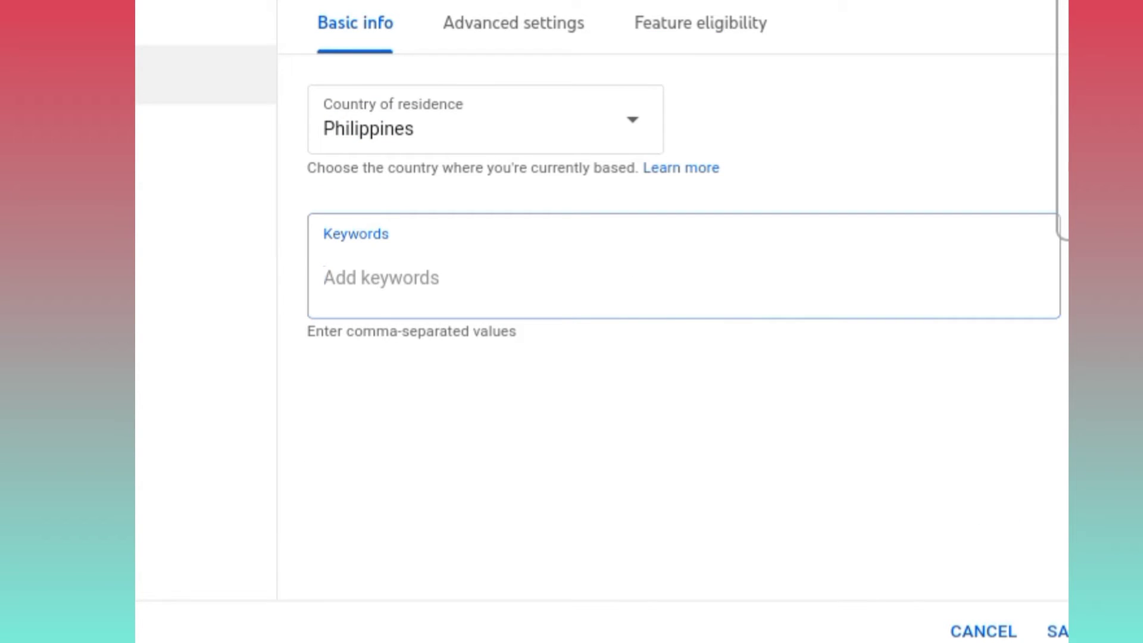
{"action": "type", "text": "Lian"}
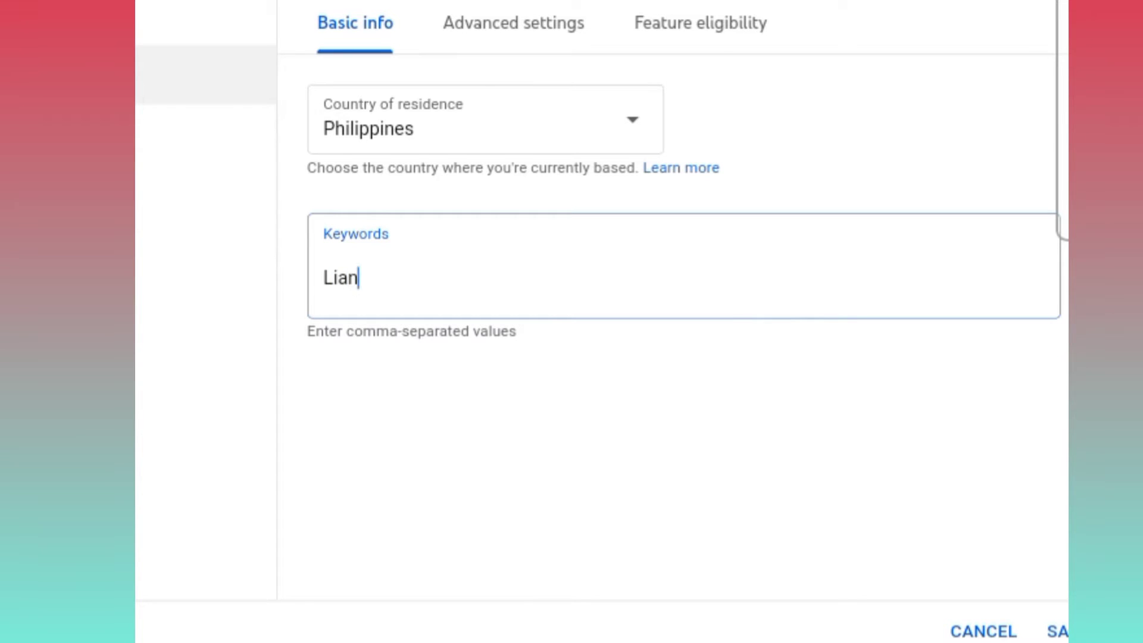
{"action": "type", "text": "e"}
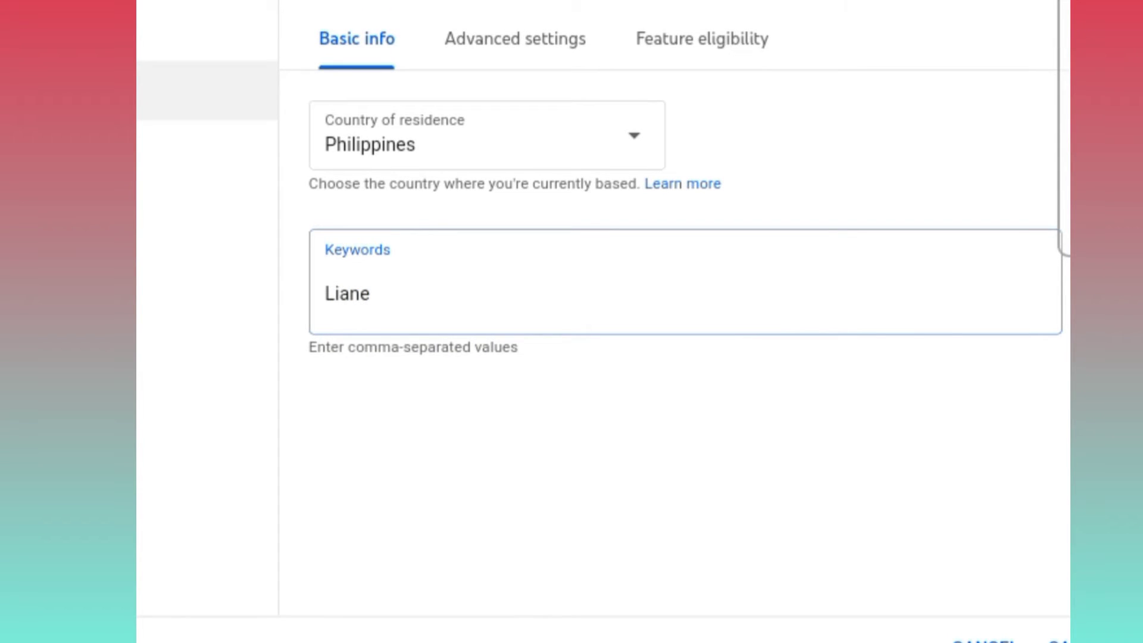
{"action": "type", "text": "'s Gardwn"}
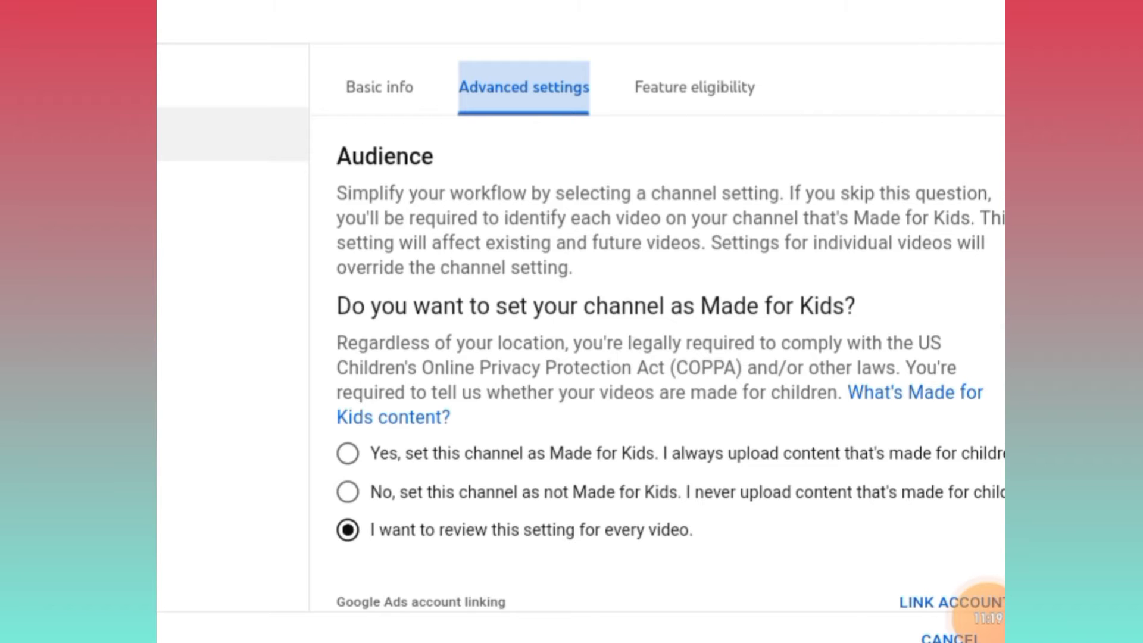
- Set the channel's audience to "No, set this channel as not Made for Kids" in the advanced settings
{"action": "scroll", "coordinate": [661, 363], "scroll_direction": "down", "scroll_amount": 3}
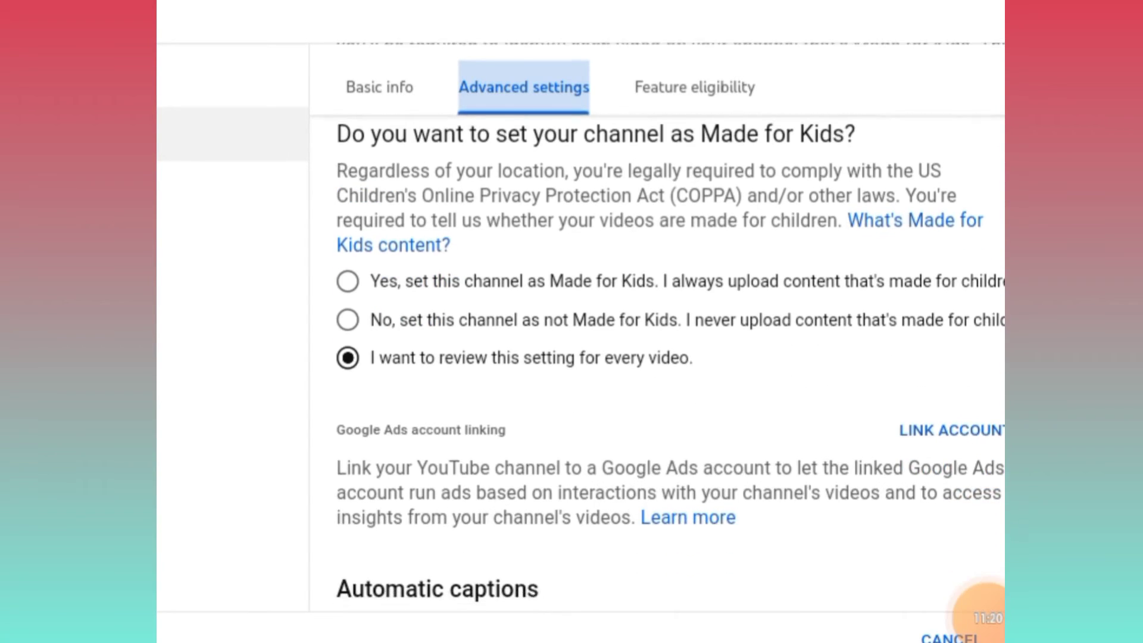
{"action": "scroll", "coordinate": [661, 363], "scroll_direction": "up", "scroll_amount": 2}
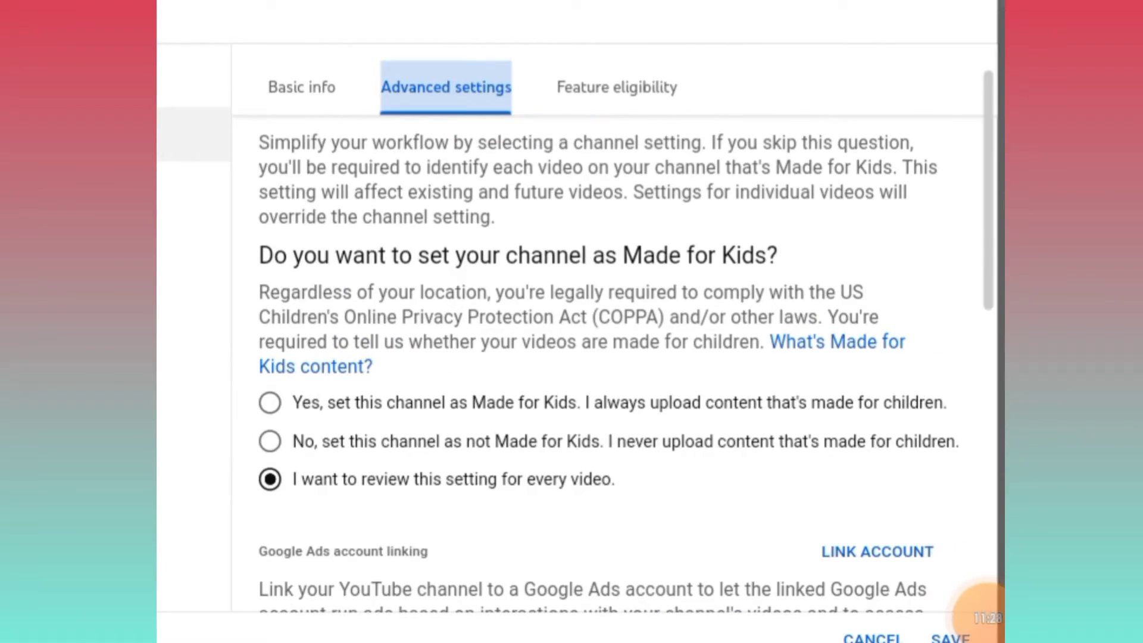
{"action": "left_click", "coordinate": [270, 441]}
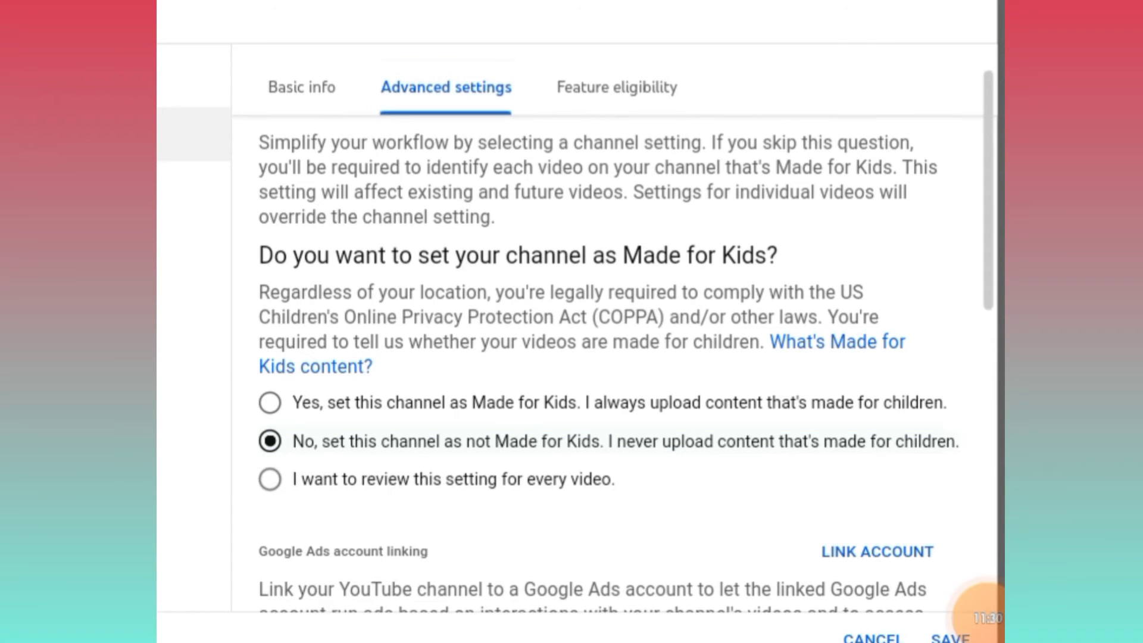
- Turn off displaying the number of people subscribed to the channel, and open the feature eligibility settings
{"action": "scroll", "coordinate": [625, 343], "scroll_direction": "down", "scroll_amount": 4}
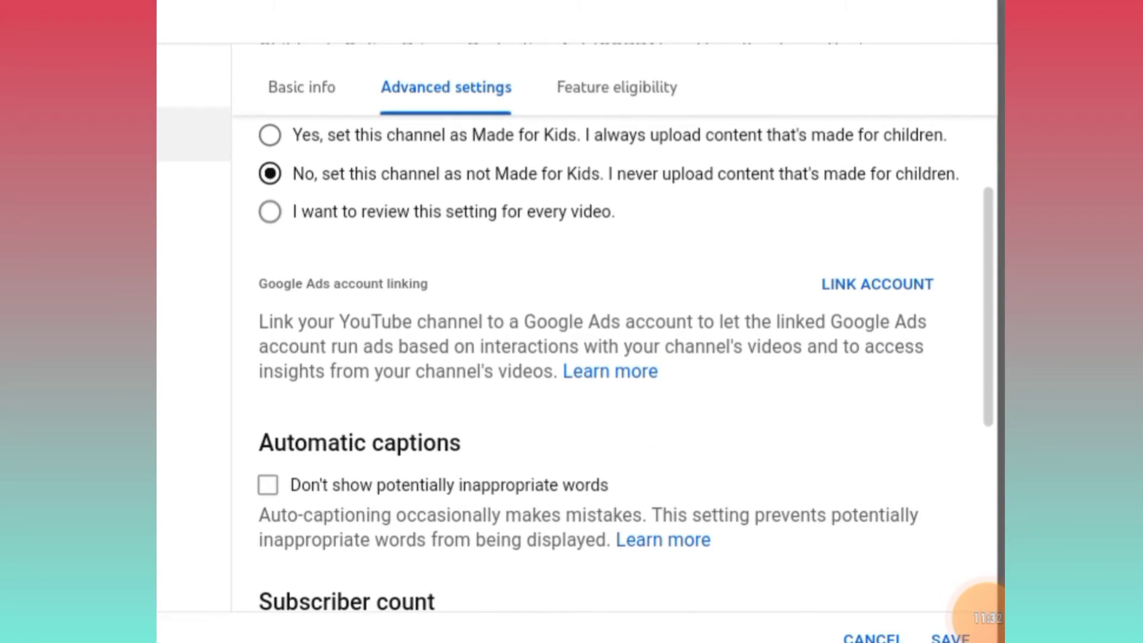
{"action": "scroll", "coordinate": [625, 342], "scroll_direction": "down", "scroll_amount": 2}
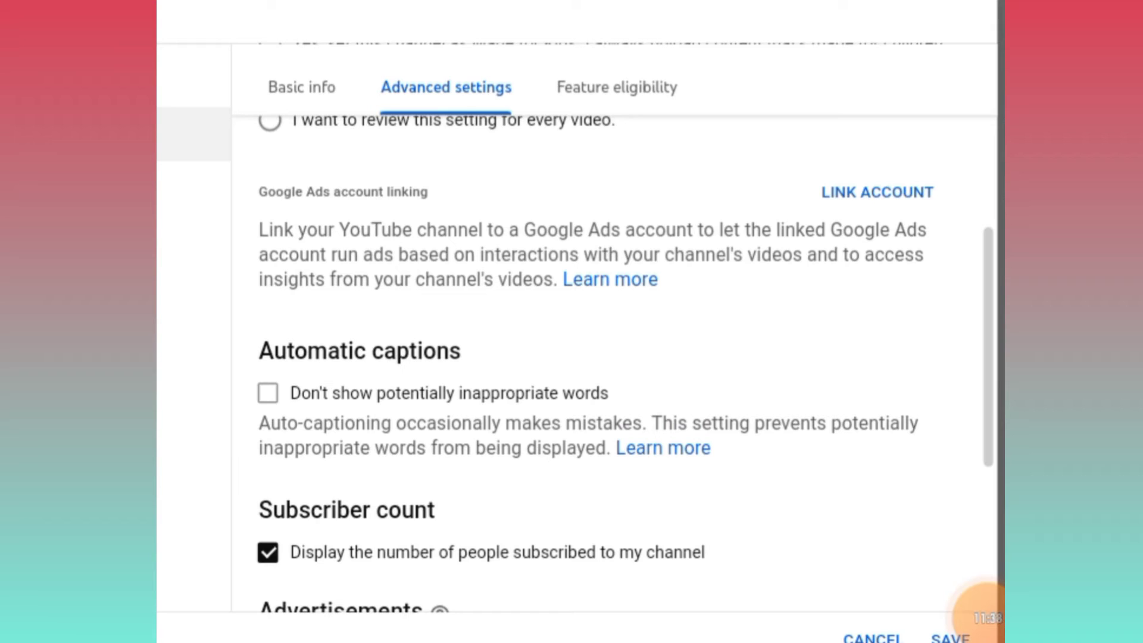
{"action": "scroll", "coordinate": [625, 342], "scroll_direction": "down", "scroll_amount": 2}
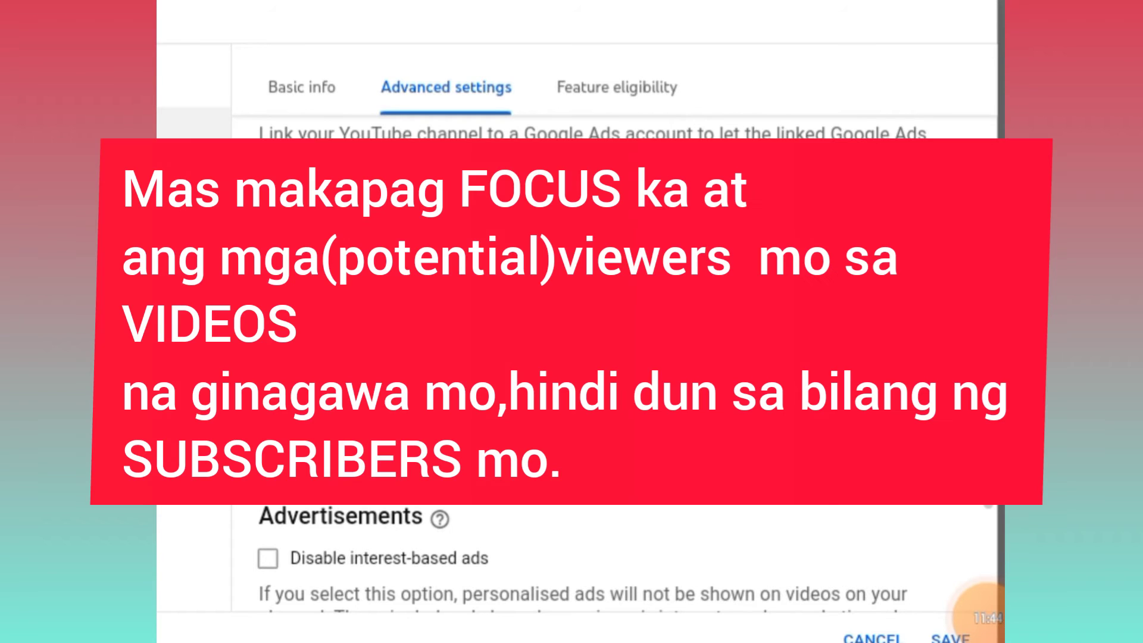
{"action": "scroll", "coordinate": [613, 342], "scroll_direction": "down", "scroll_amount": 2}
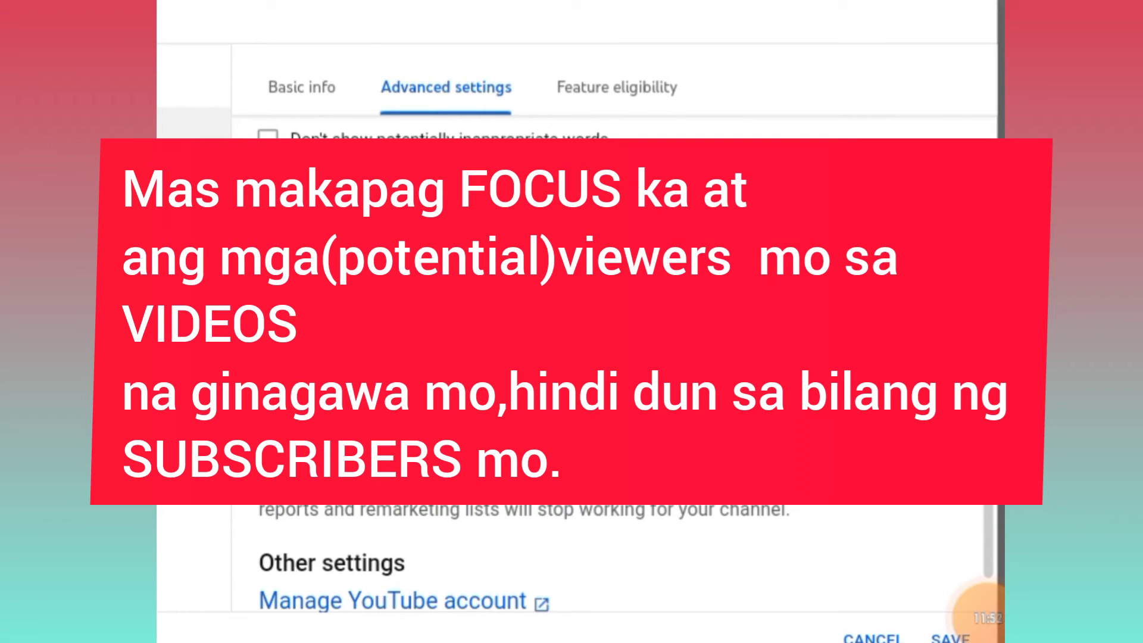
{"action": "scroll", "coordinate": [596, 357], "scroll_direction": "down", "scroll_amount": 1}
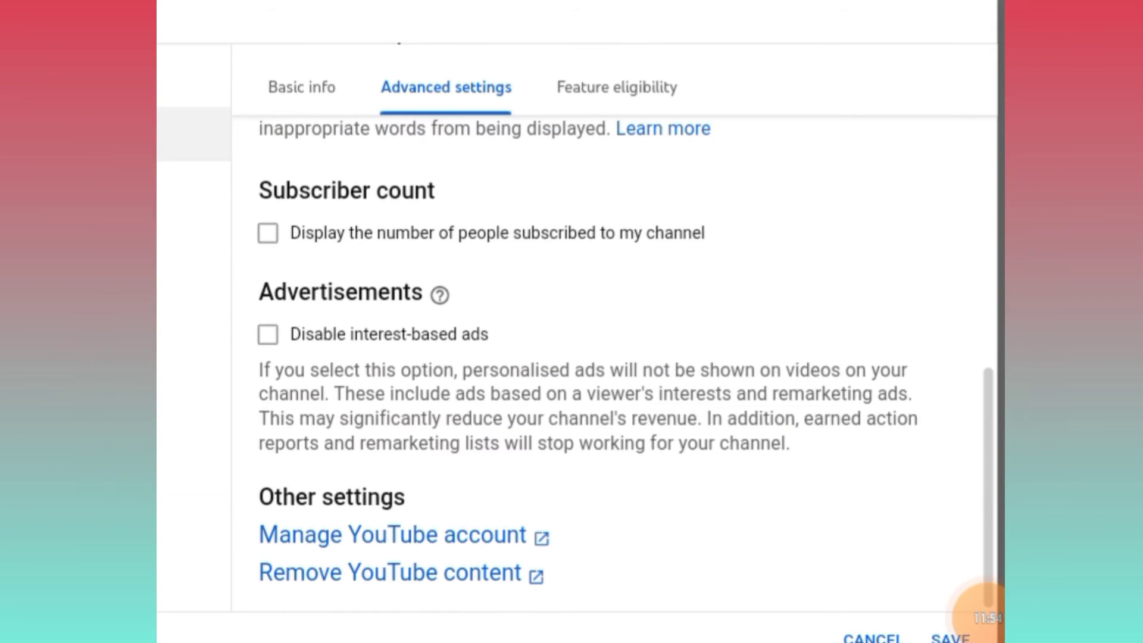
{"action": "scroll", "coordinate": [595, 357], "scroll_direction": "up", "scroll_amount": 3}
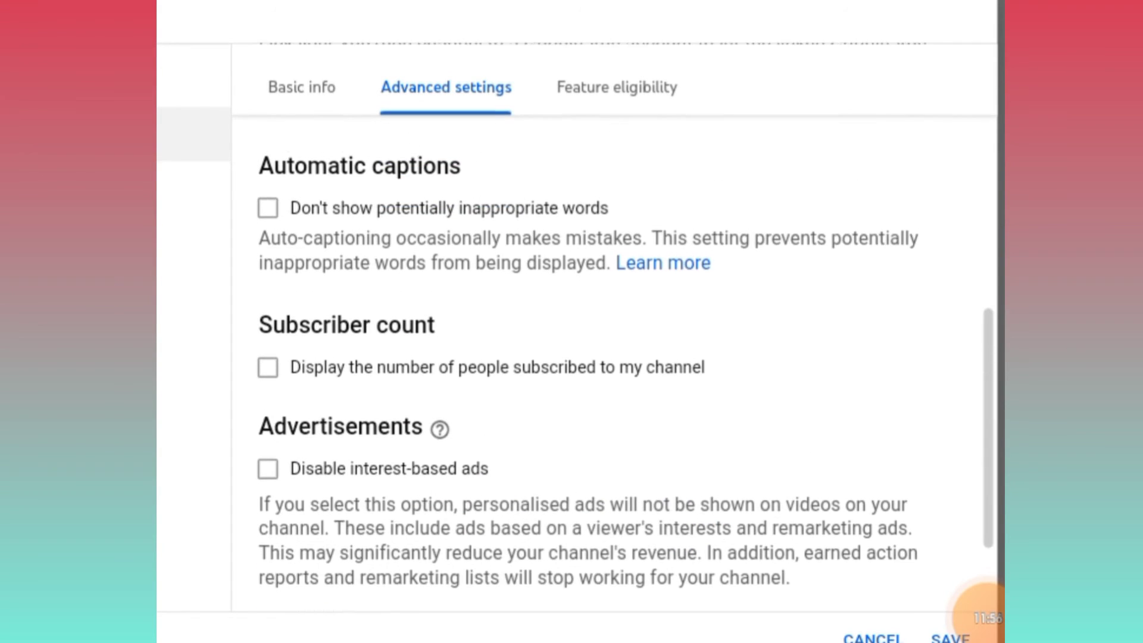
{"action": "left_click", "coordinate": [641, 87]}
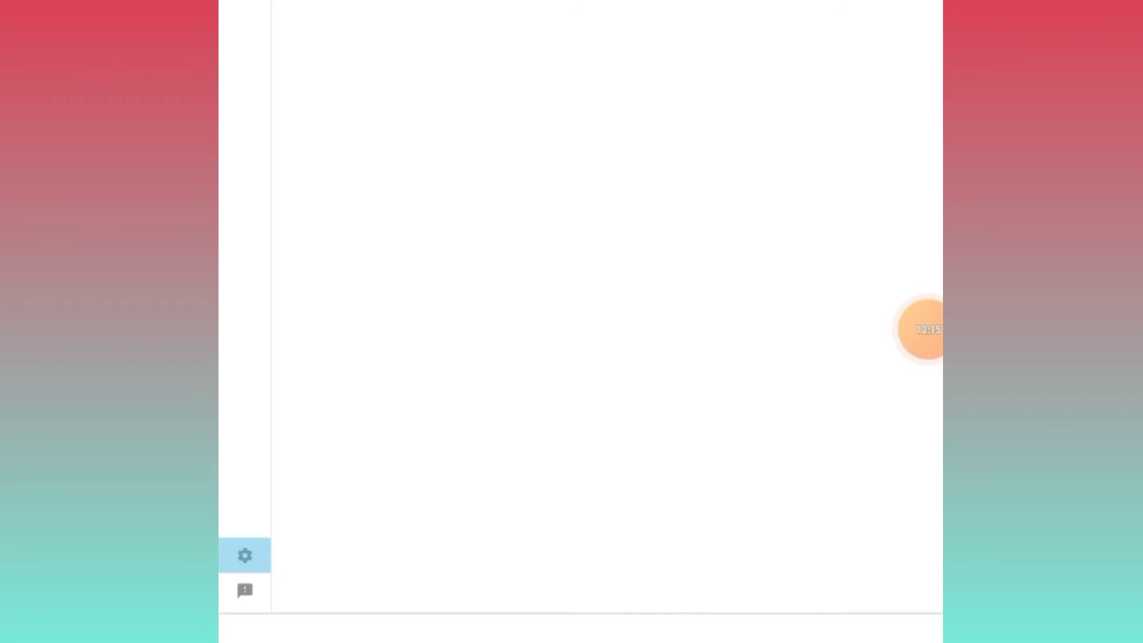
- Open the upload defaults and set the default video title to a vertical bar followed by the channel's name
{"action": "left_click", "coordinate": [245, 556]}
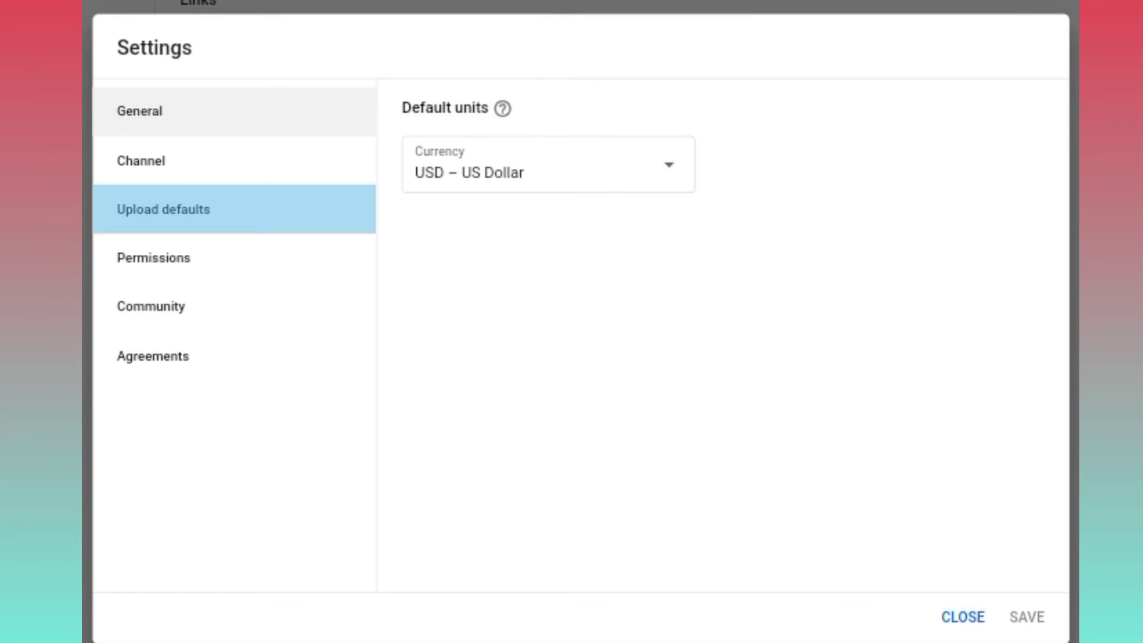
{"action": "left_click", "coordinate": [234, 209]}
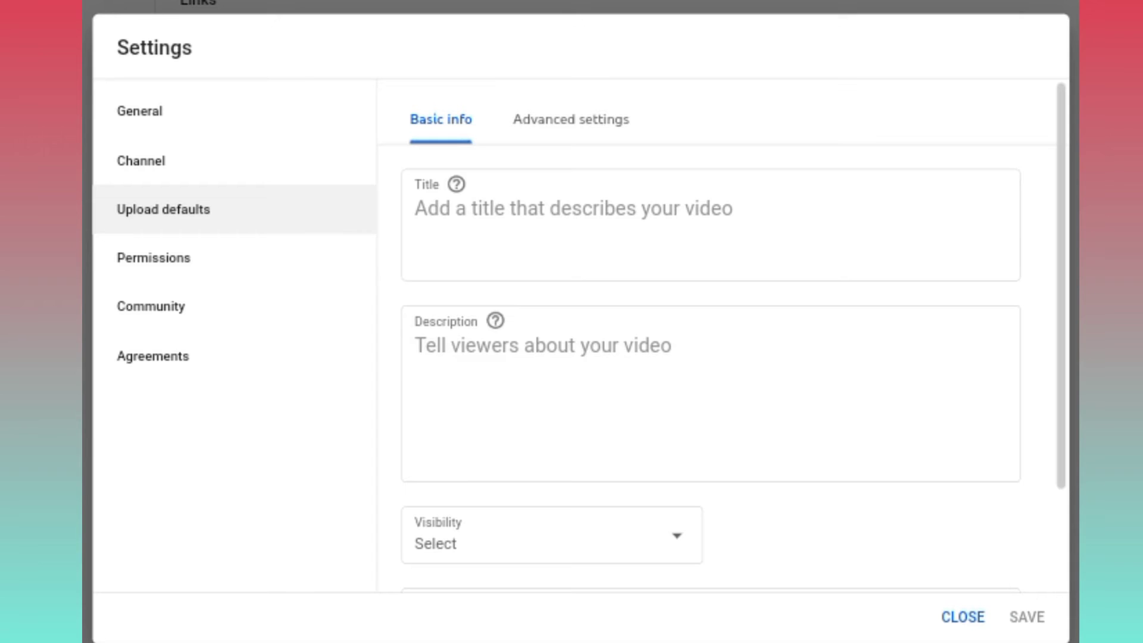
{"action": "type", "text": "|Liane'sGard"}
{"action": "type", "text": "wn"}
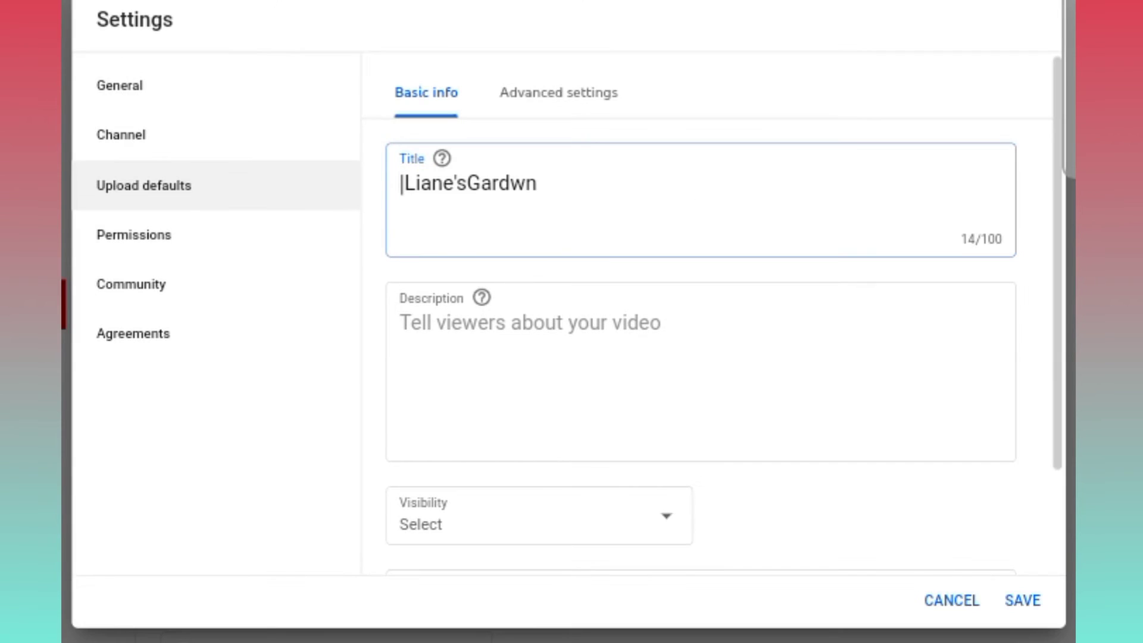
{"action": "key", "text": "BackSpace"}
{"action": "key", "text": "BackSpace"}
{"action": "type", "text": "en"}
- Start the default video description with two blank lines followed by "About my channel"
{"action": "left_click", "coordinate": [700, 371]}
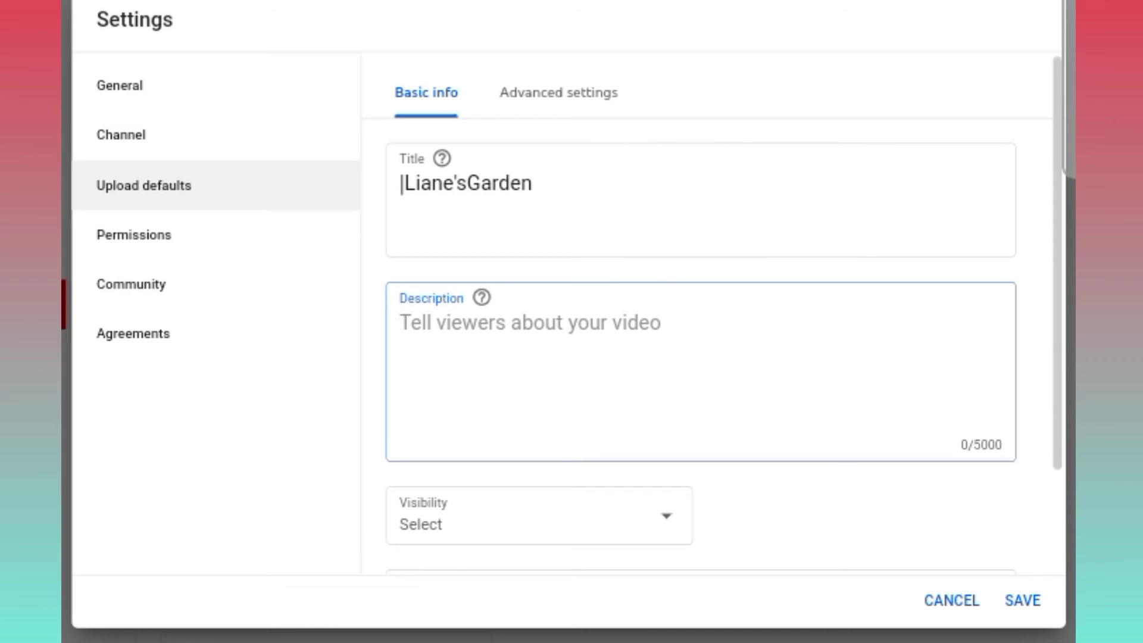
{"action": "key", "text": "Return"}
{"action": "key", "text": "Return"}
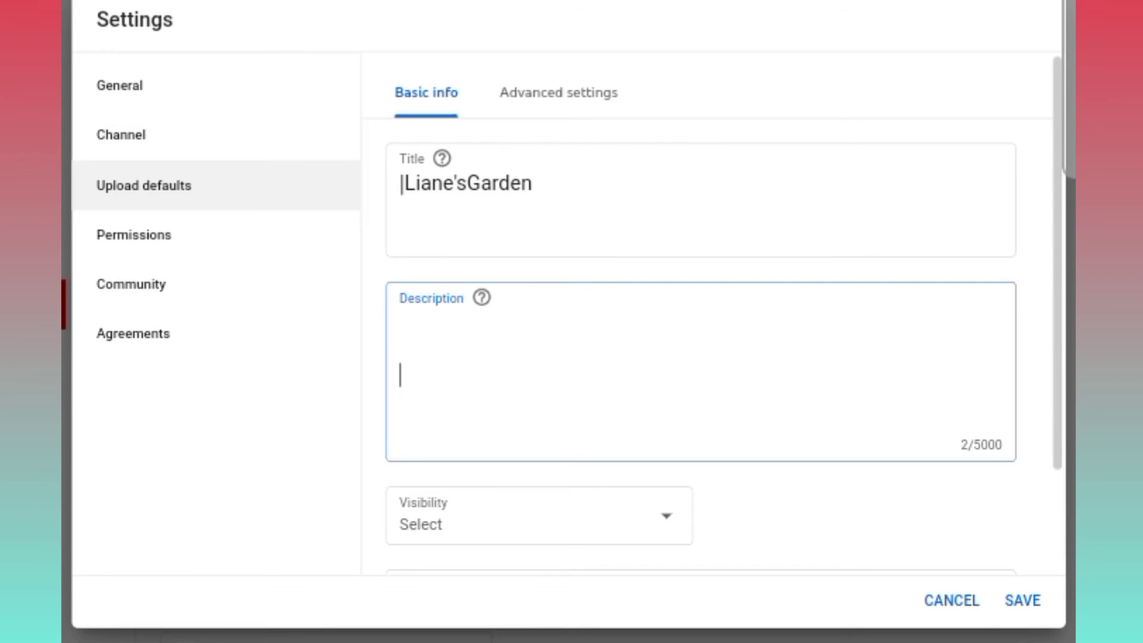
{"action": "type", "text": "About m"}
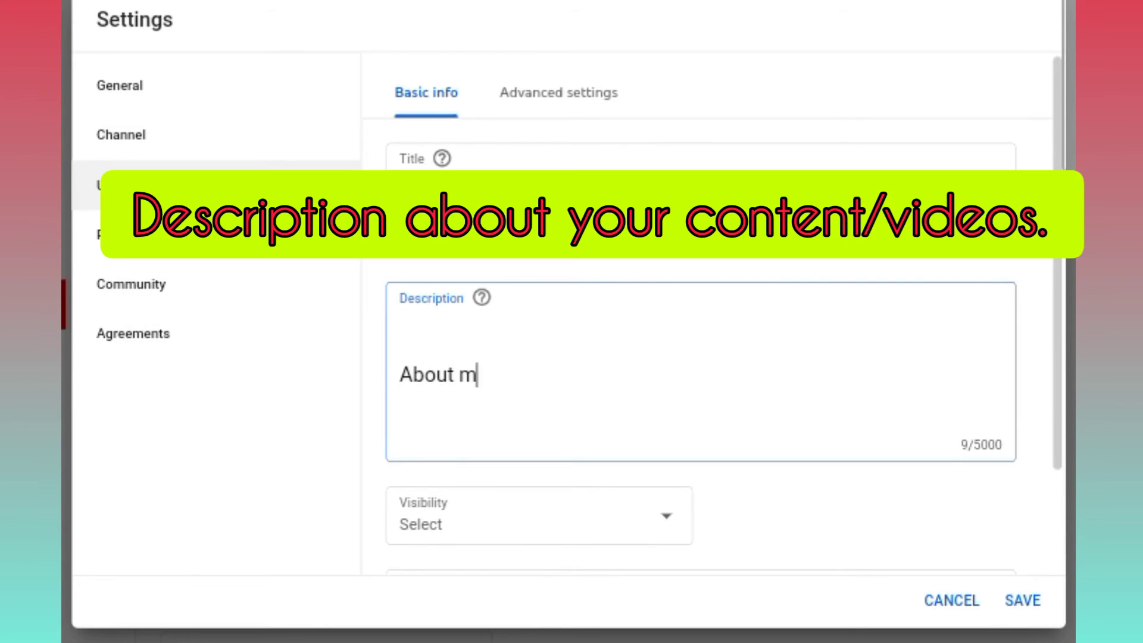
{"action": "type", "text": "y channel"}
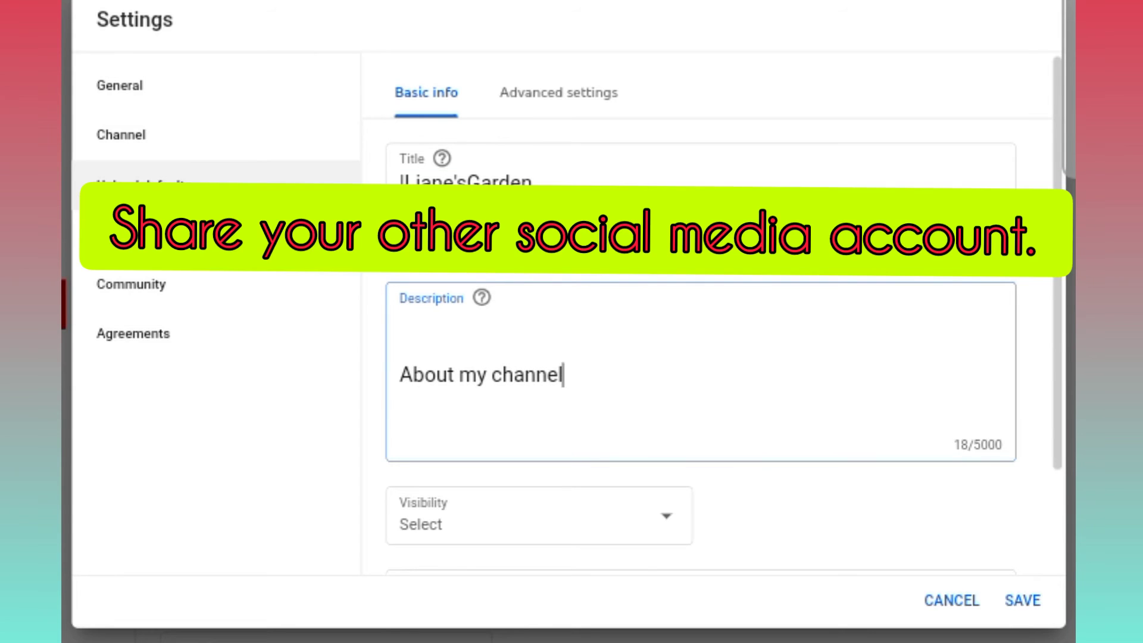
- Add a spaced "Follow me" section to the default description, listing IG, FB and Tiktok on separate lines
{"action": "key", "text": "Return"}
{"action": "key", "text": "Return"}
{"action": "key", "text": "Return"}
{"action": "key", "text": "Return"}
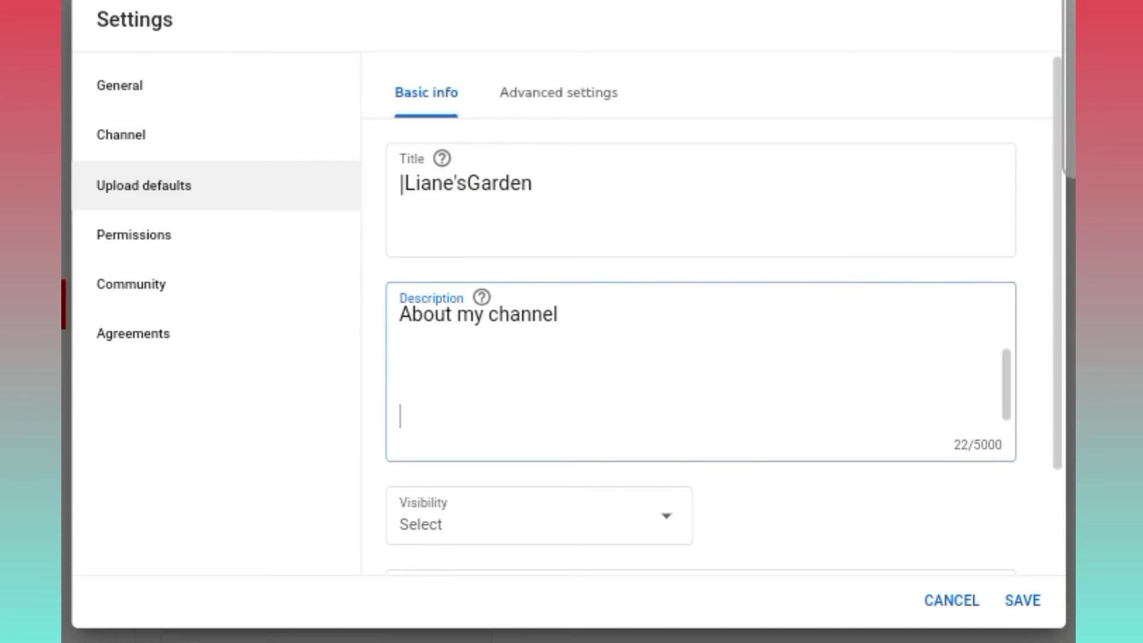
{"action": "type", "text": "Follow me"}
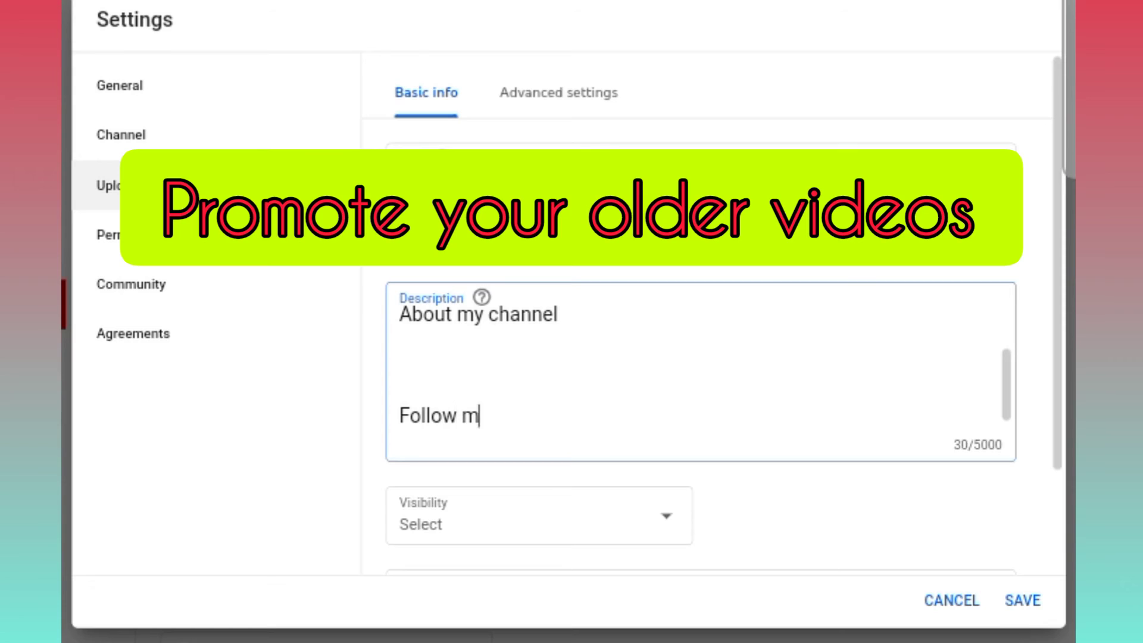
{"action": "key", "text": "Return"}
{"action": "key", "text": "Return"}
{"action": "key", "text": "Return"}
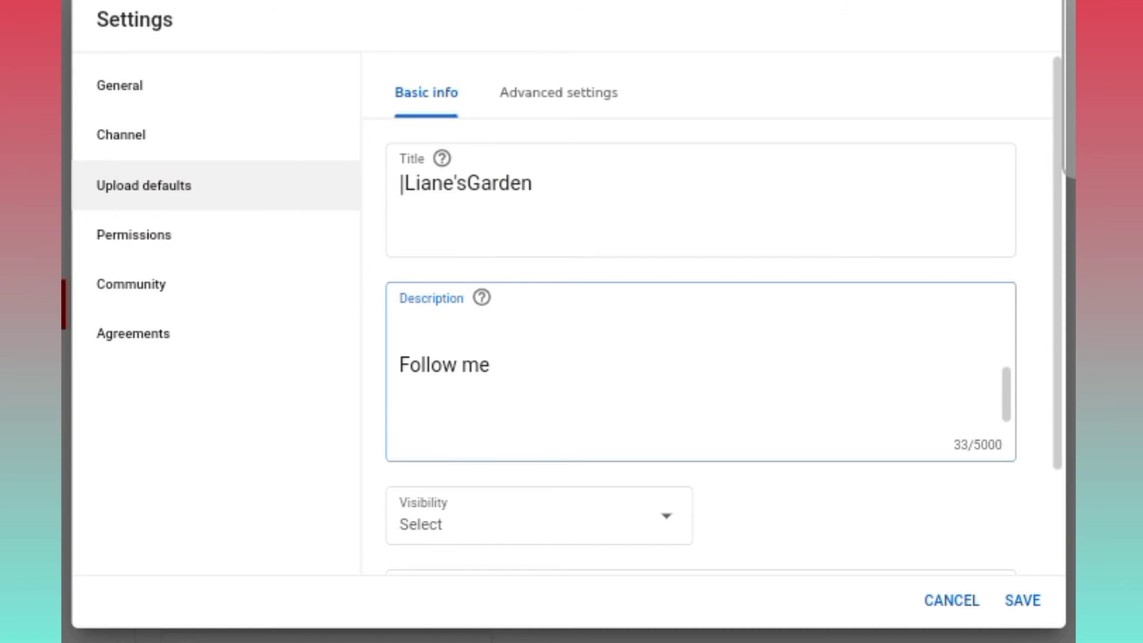
{"action": "type", "text": "IG"}
{"action": "key", "text": "Return"}
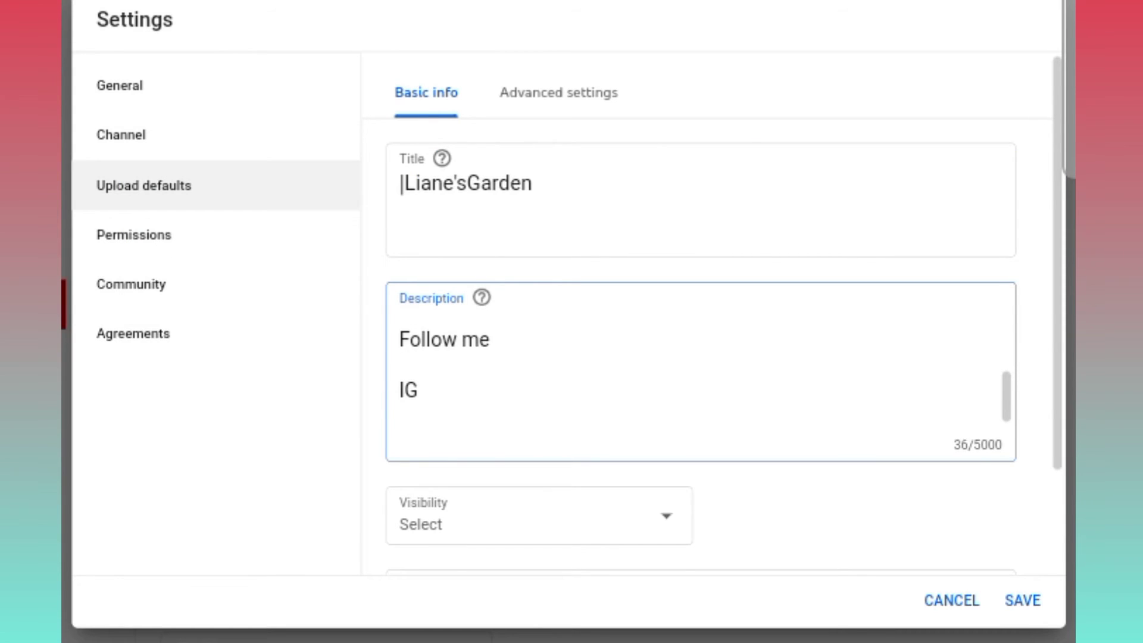
{"action": "type", "text": "FB"}
{"action": "key", "text": "Return"}
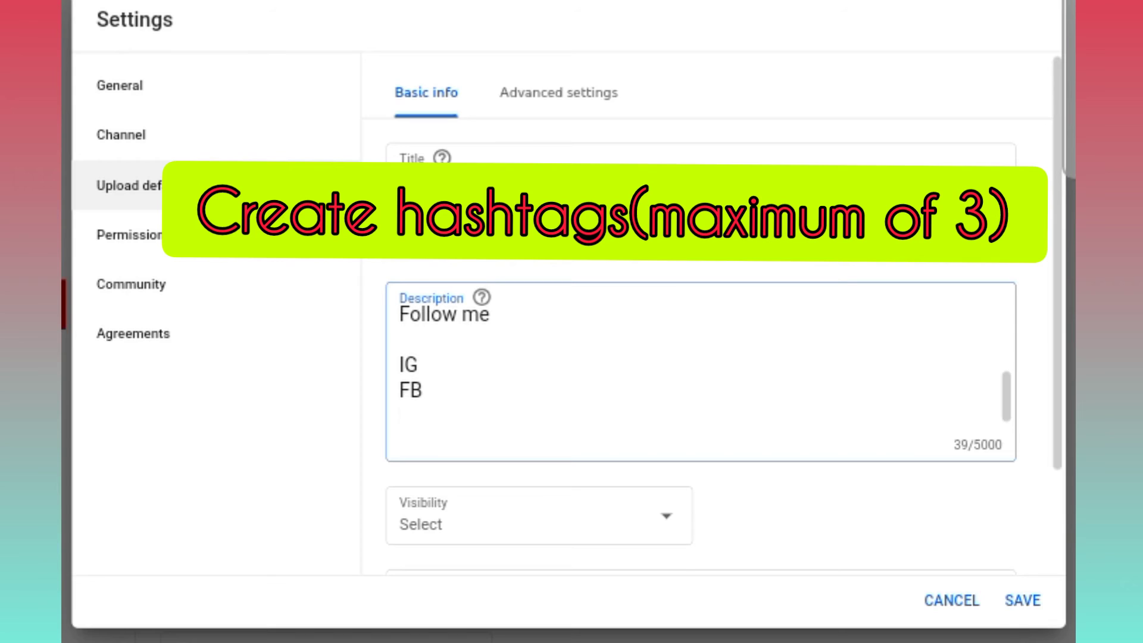
{"action": "type", "text": "Tiktok"}
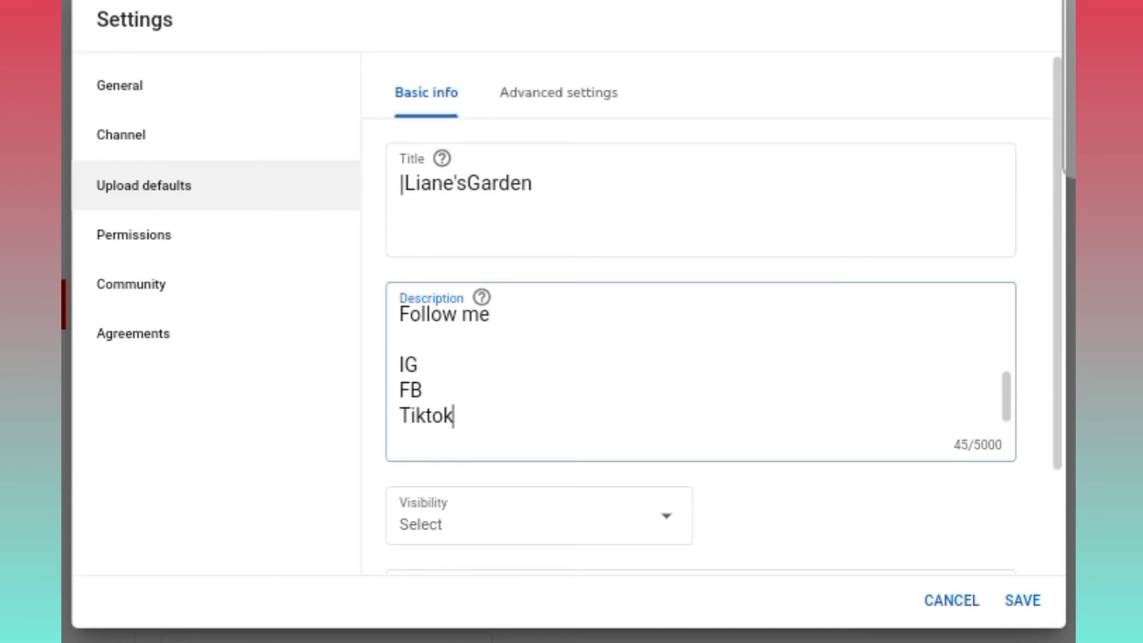
- End the default description with the line "Pls subcribe!" after a blank line, and review the text from its beginning
{"action": "key", "text": "Return"}
{"action": "key", "text": "Return"}
{"action": "type", "text": "Pl"}
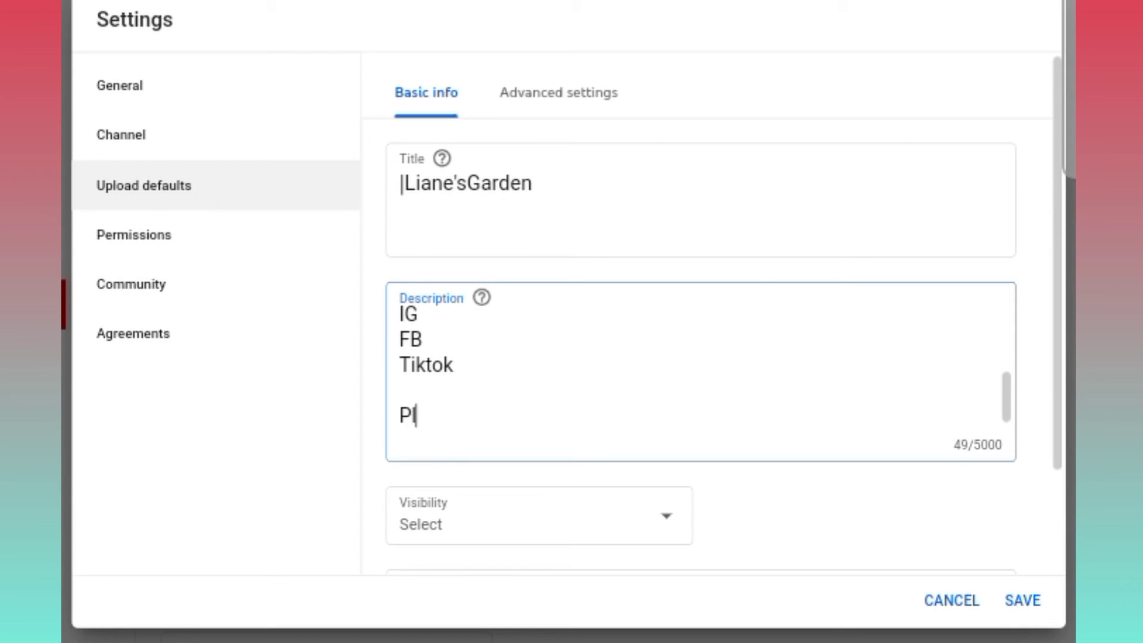
{"action": "type", "text": "s subcribw"}
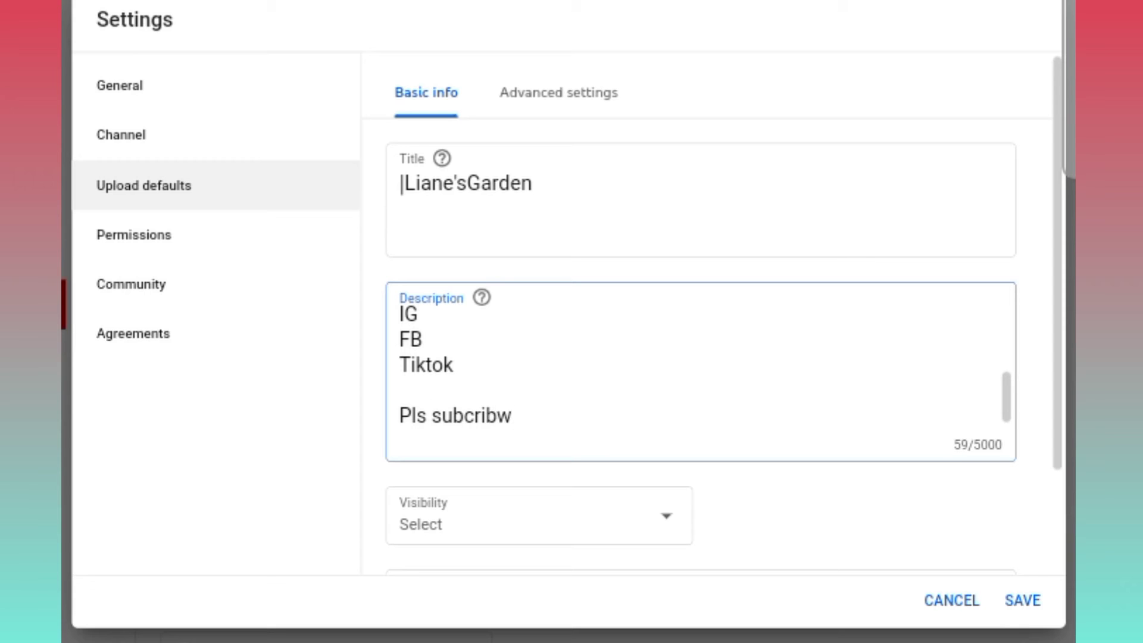
{"action": "key", "text": "BackSpace"}
{"action": "type", "text": "e!"}
{"action": "scroll", "coordinate": [701, 372], "scroll_direction": "up", "scroll_amount": 5}
{"action": "scroll", "coordinate": [701, 372], "scroll_direction": "up", "scroll_amount": 2}
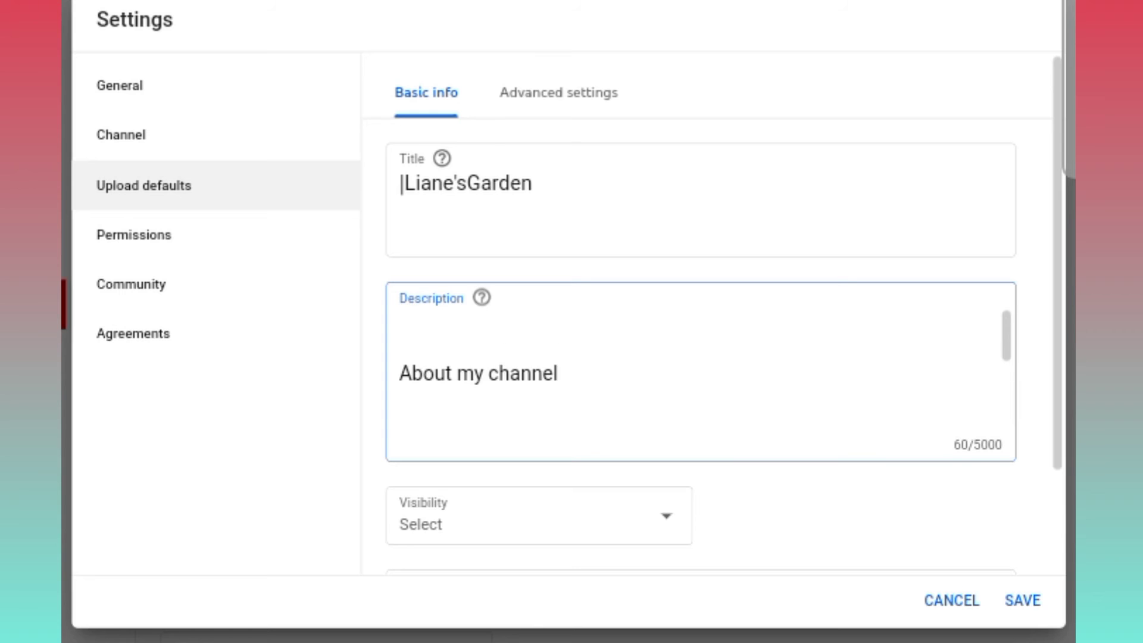
- Set the default visibility of uploaded videos to Private
{"action": "scroll", "coordinate": [700, 346], "scroll_direction": "down", "scroll_amount": 2}
{"action": "left_click", "coordinate": [643, 390]}
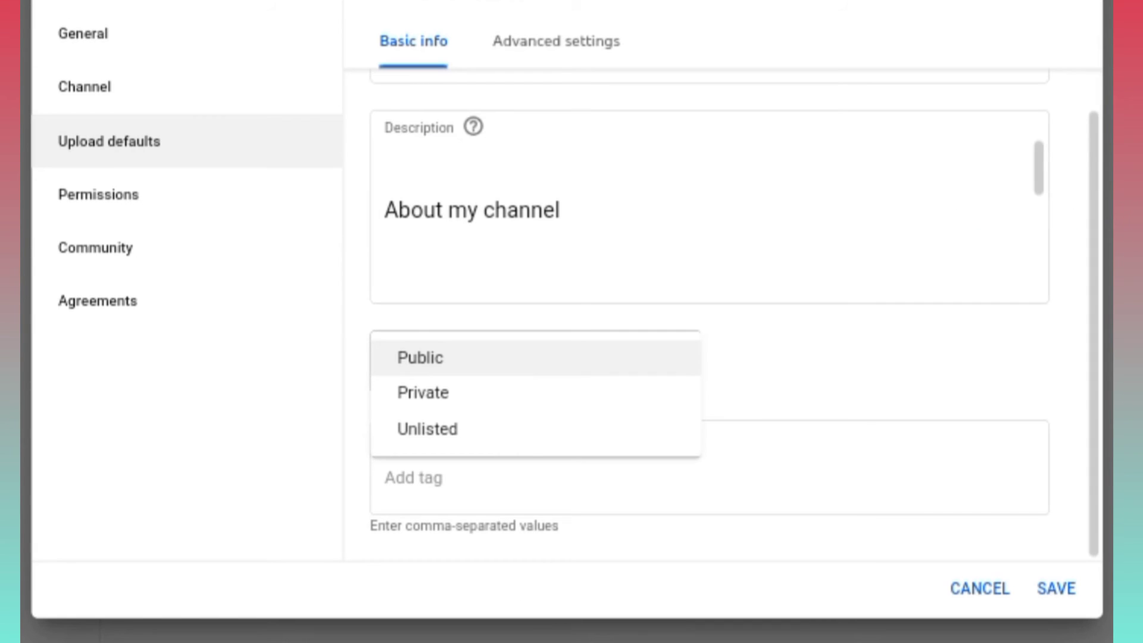
{"action": "left_click", "coordinate": [536, 393]}
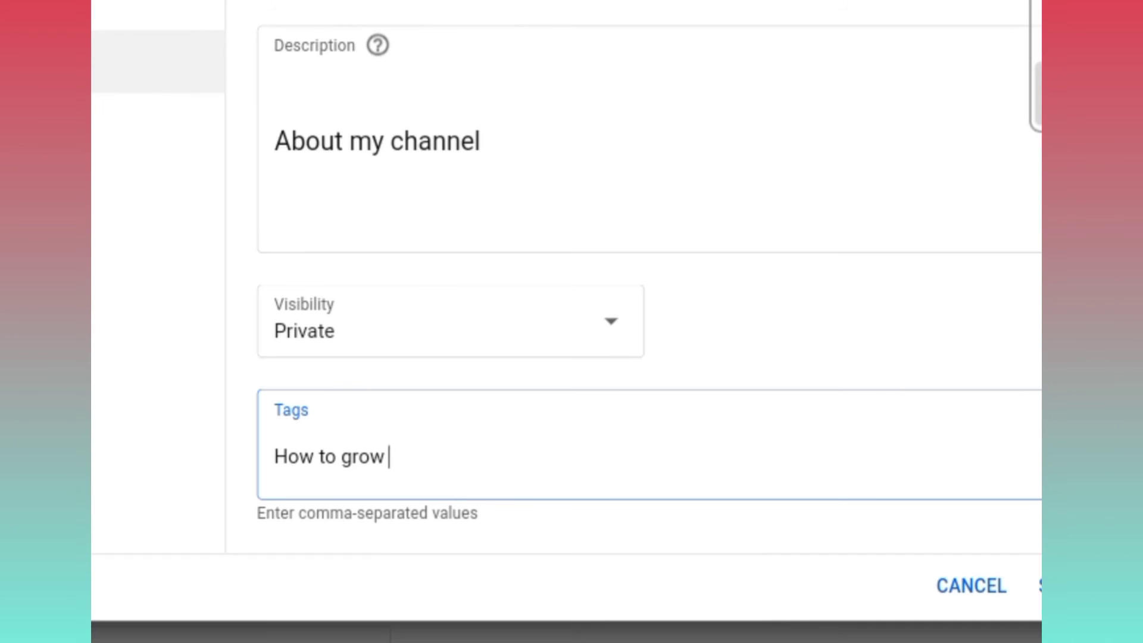
- Add the default tags "How to grow sunflower", "Sunflower" and "Ornamentals" to the upload defaults
{"action": "type", "text": "sunflower,Sunflowee"}
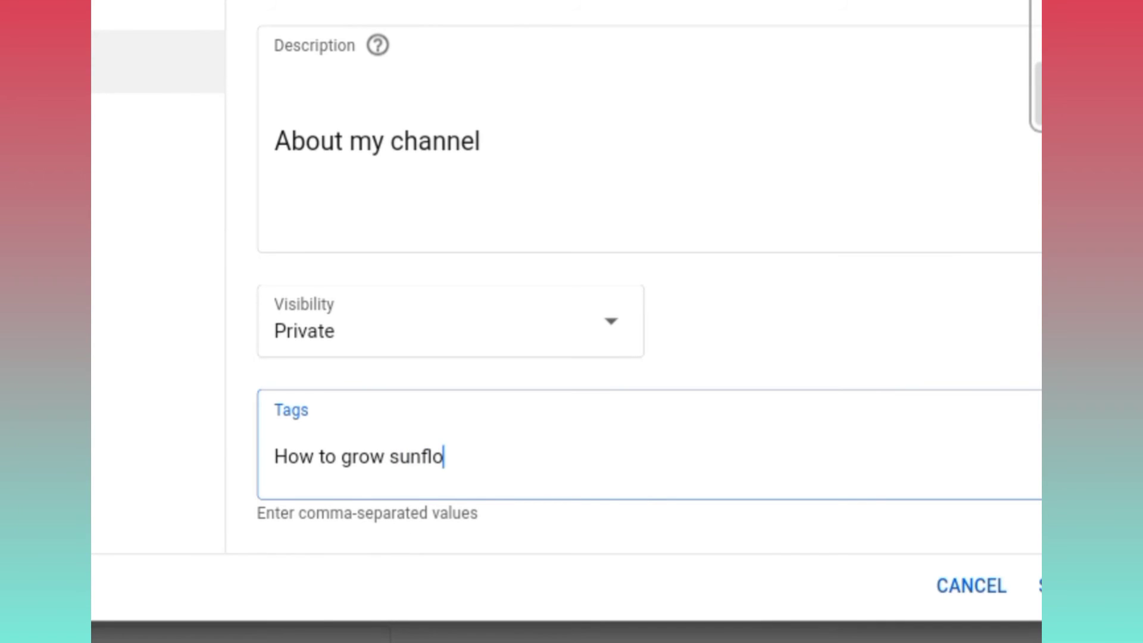
{"action": "key", "text": "BackSpace"}
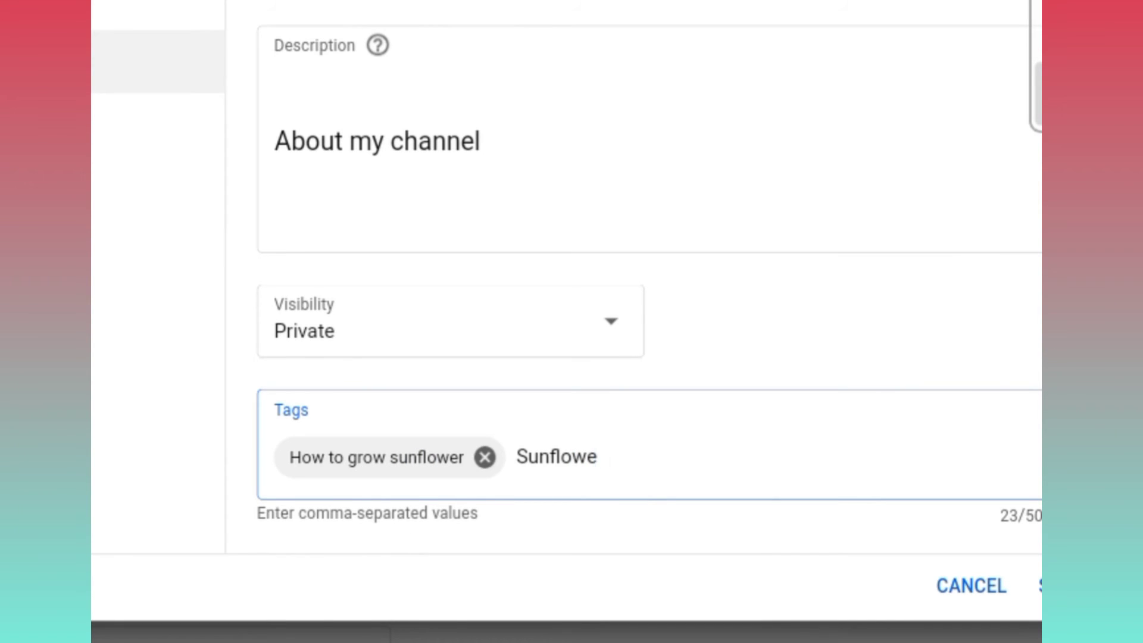
{"action": "type", "text": "r,Ornamentals,"}
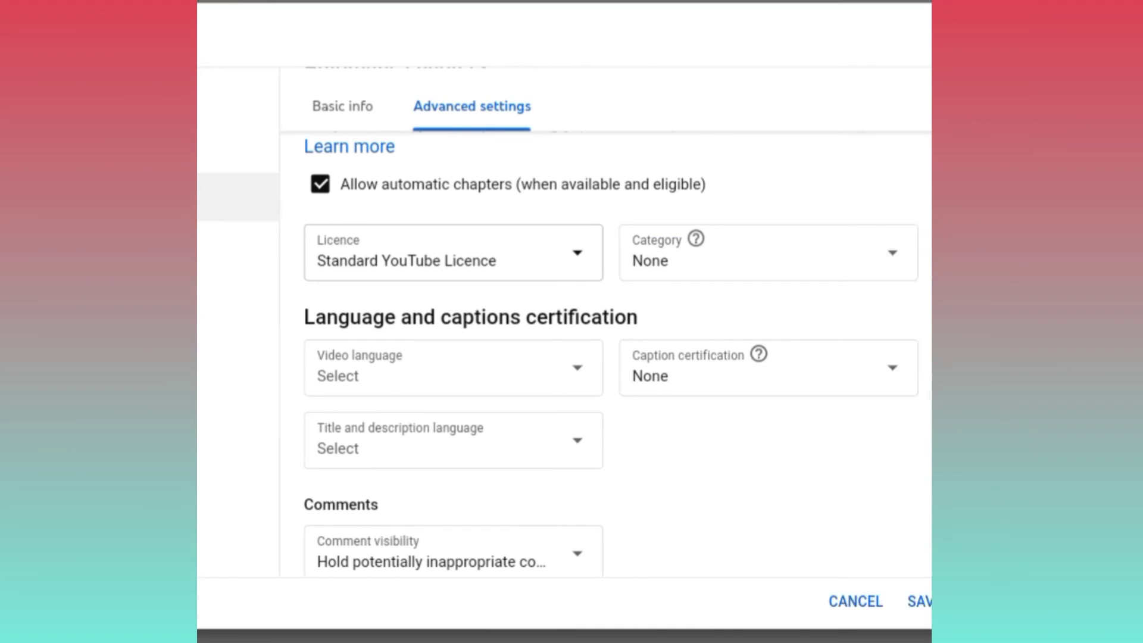
- In the advanced upload defaults, set the category to Entertainment and both the video and title/description languages to Filipino
{"action": "left_click", "coordinate": [905, 259]}
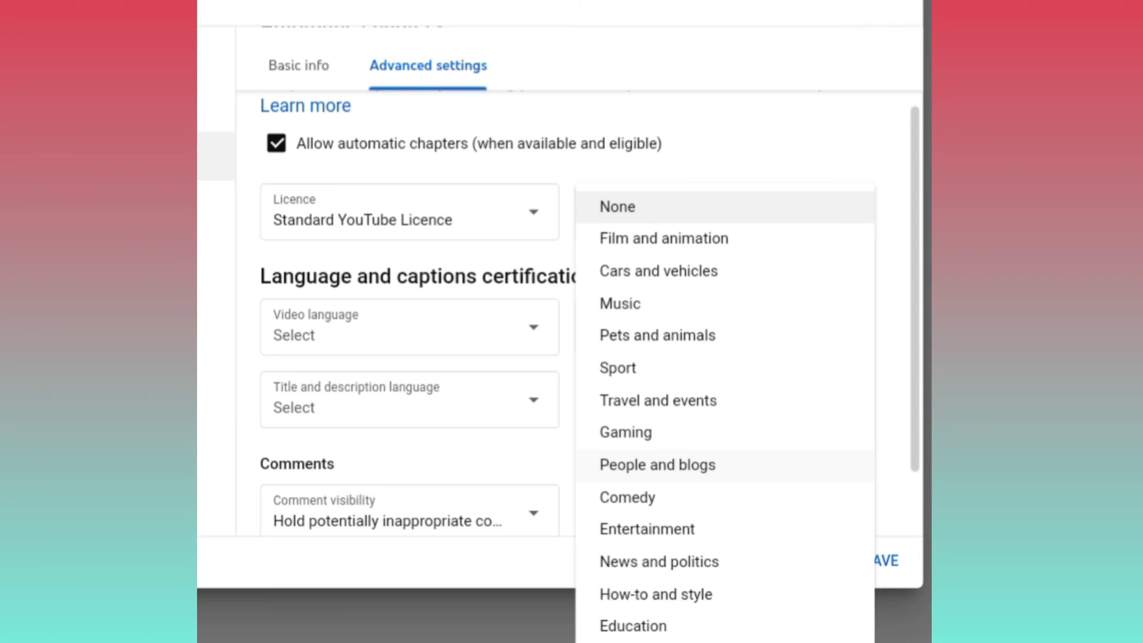
{"action": "left_click", "coordinate": [647, 530]}
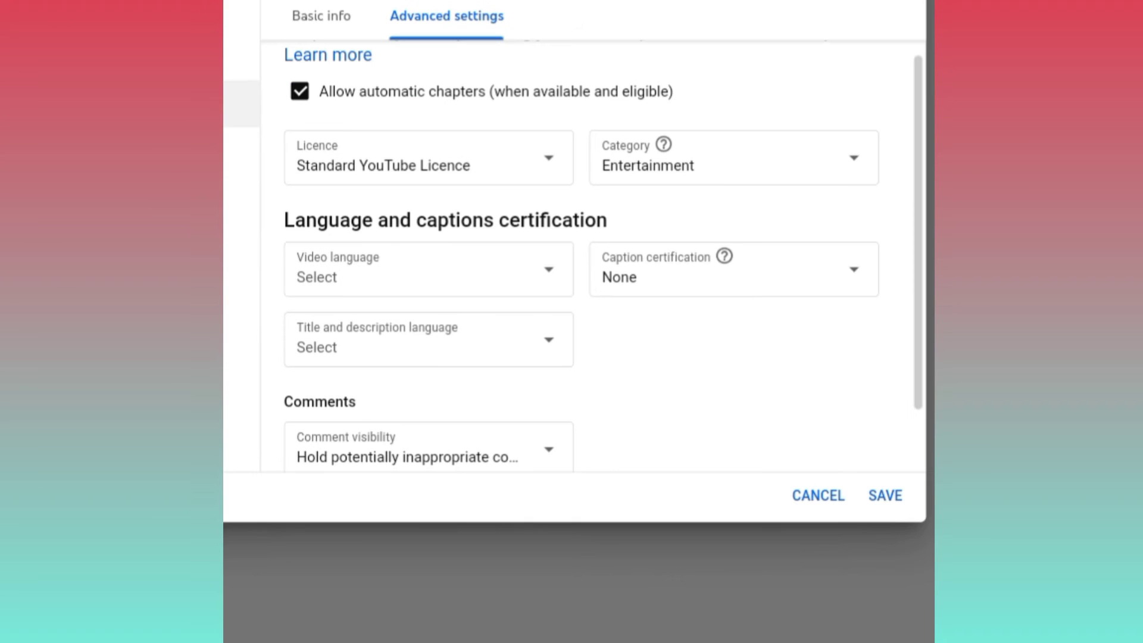
{"action": "left_click", "coordinate": [551, 273]}
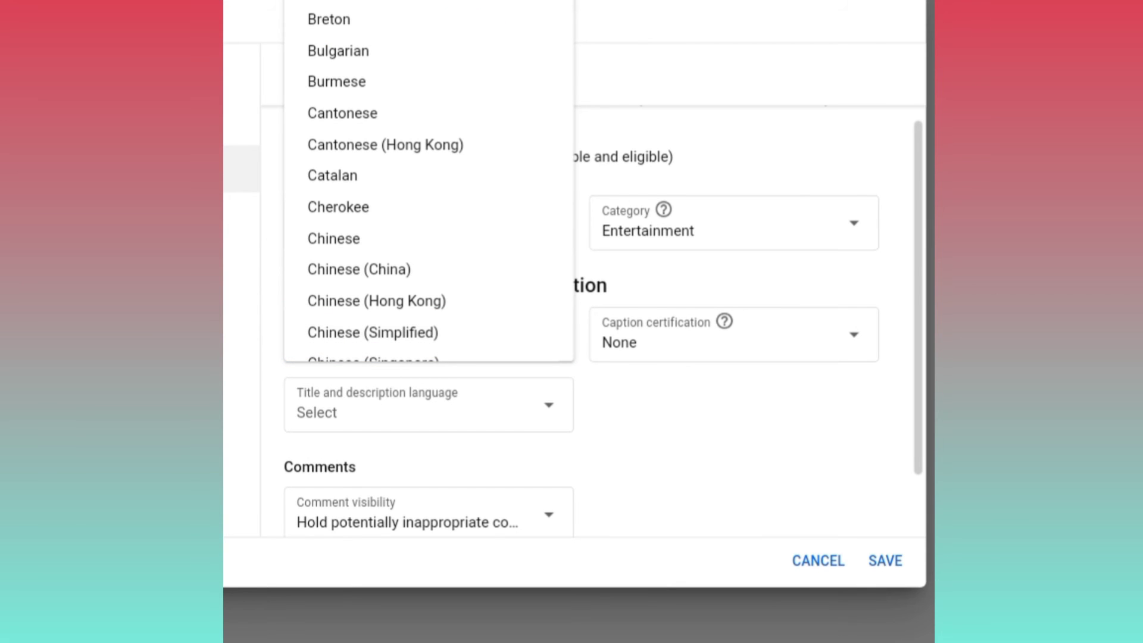
{"action": "scroll", "coordinate": [428, 178], "scroll_direction": "down", "scroll_amount": 10}
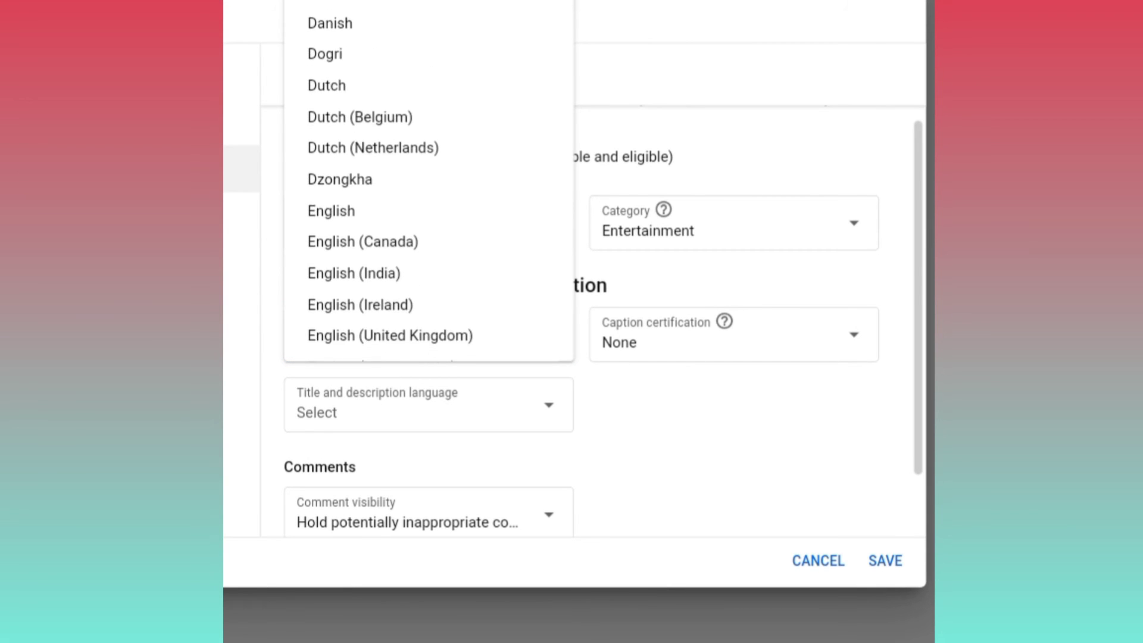
{"action": "scroll", "coordinate": [429, 179], "scroll_direction": "down", "scroll_amount": 5}
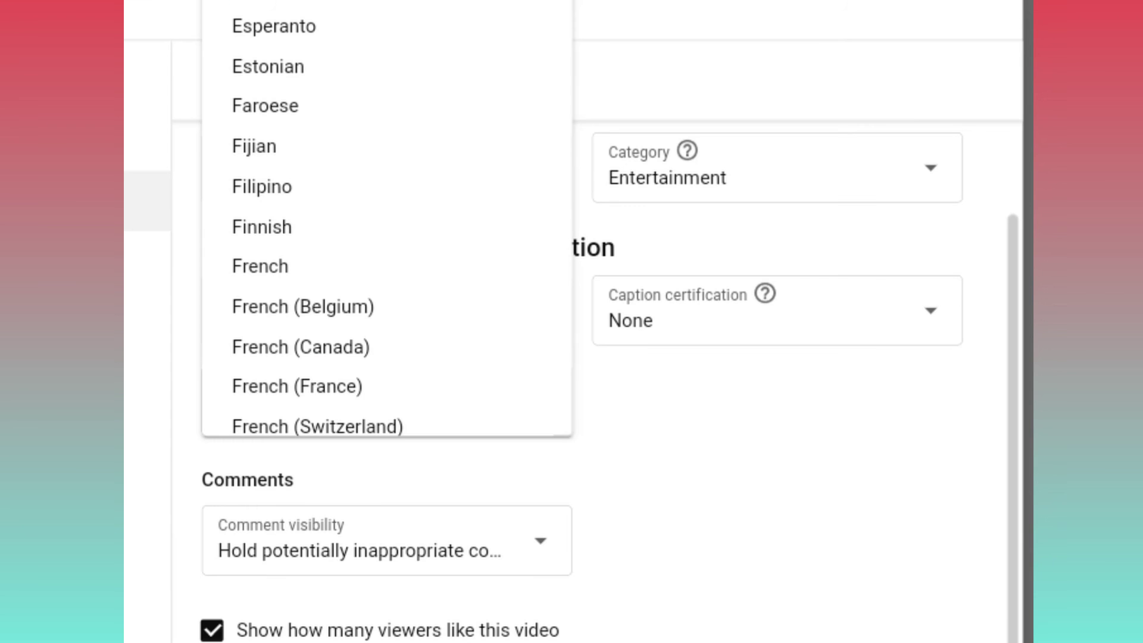
{"action": "left_click", "coordinate": [267, 187]}
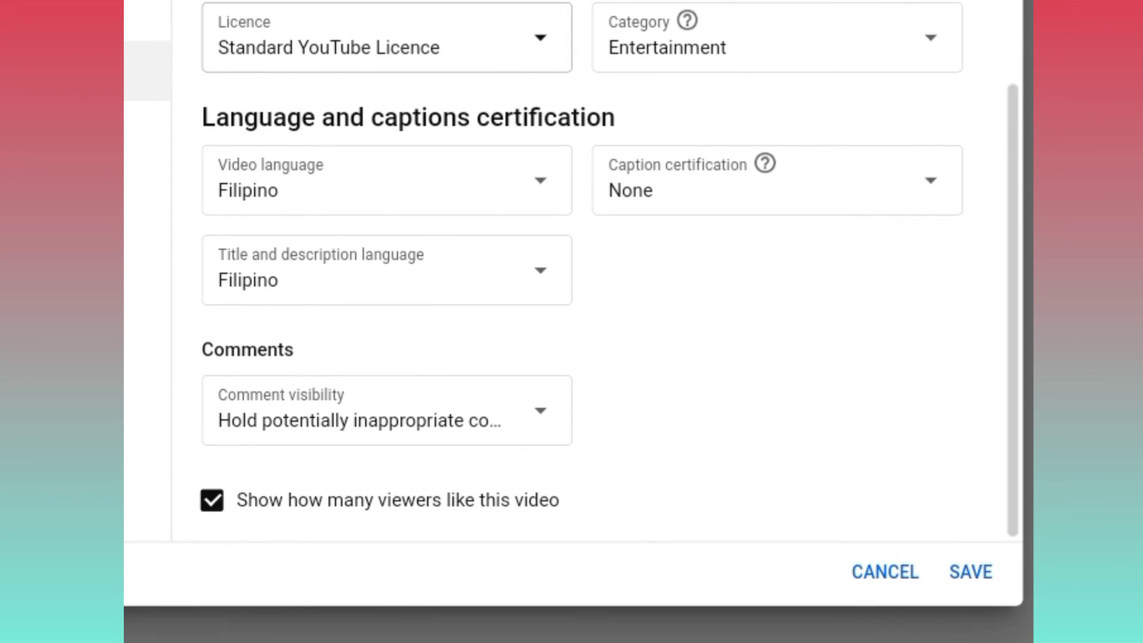
- Set comment visibility to "Allow all comments", keeping the display of viewer likes turned on, and save the upload defaults
{"action": "left_click", "coordinate": [387, 411]}
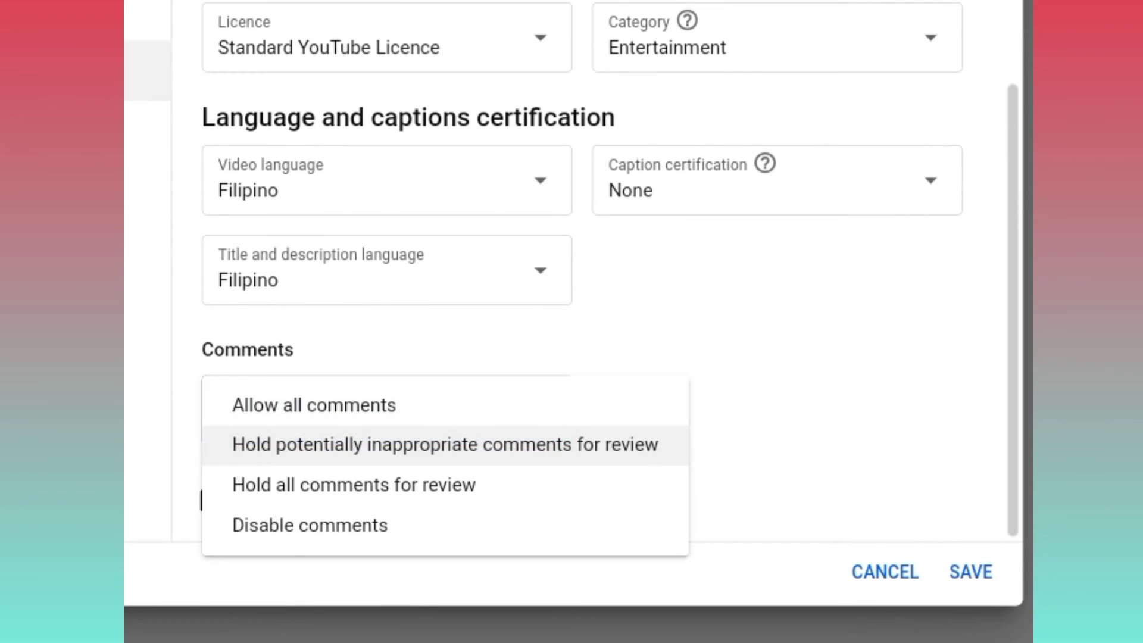
{"action": "left_click", "coordinate": [314, 405]}
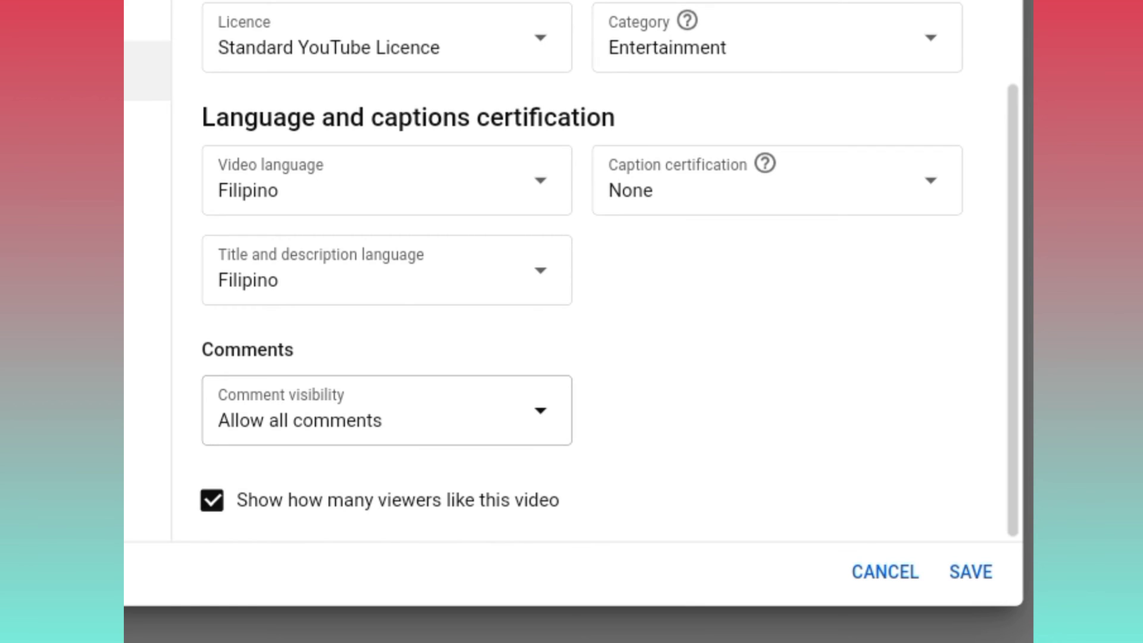
{"action": "left_click", "coordinate": [212, 500]}
{"action": "left_click", "coordinate": [212, 500]}
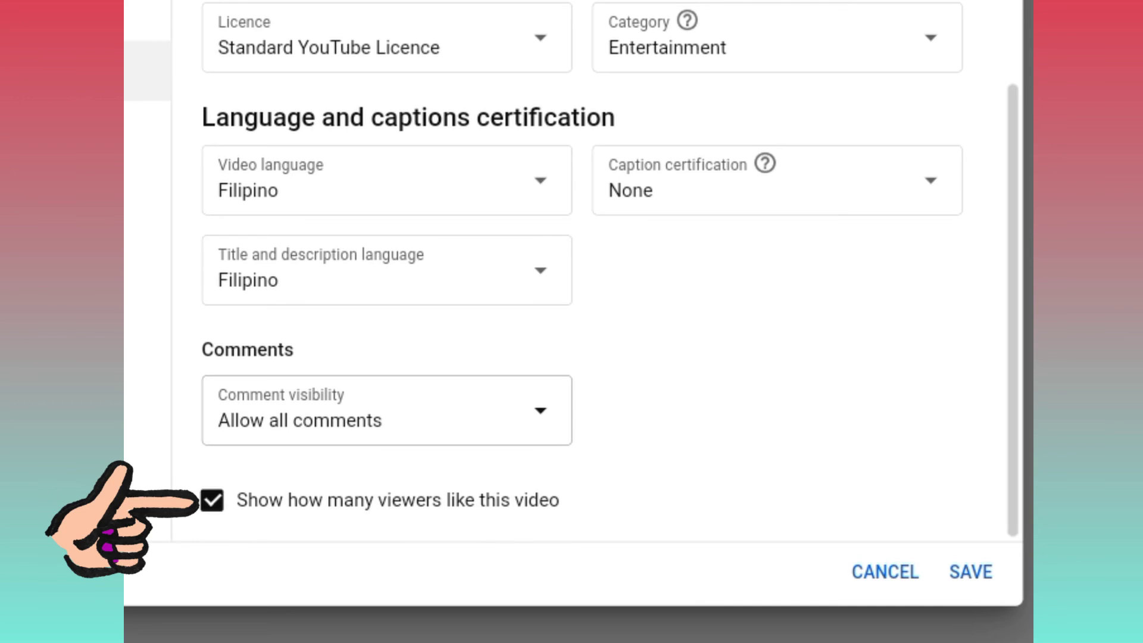
{"action": "left_click", "coordinate": [212, 500]}
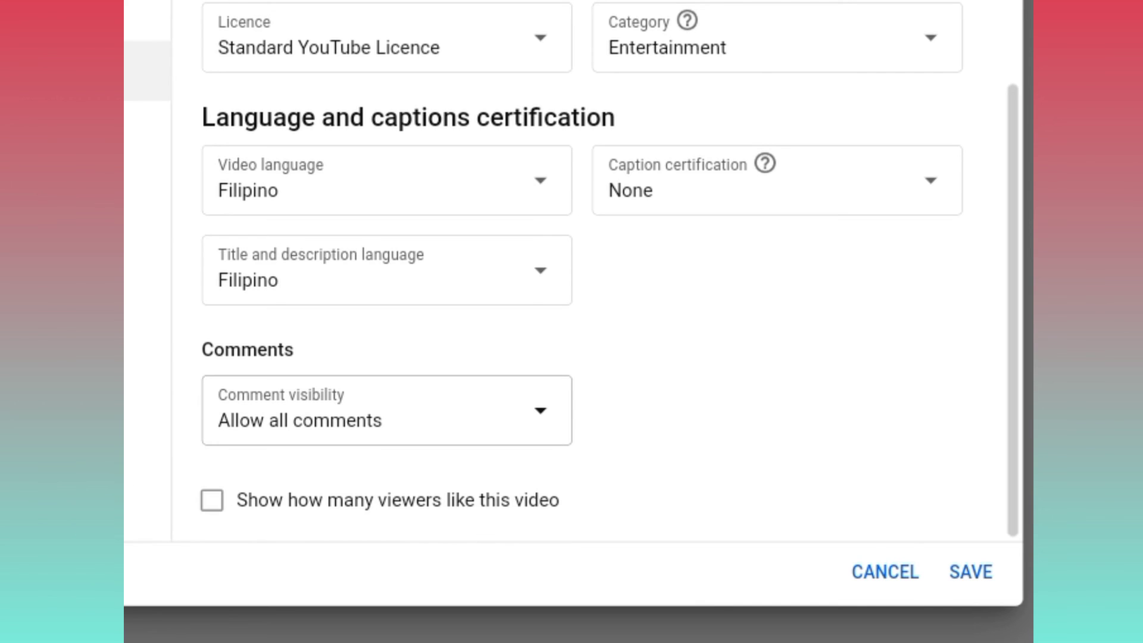
{"action": "left_click", "coordinate": [212, 500]}
{"action": "left_click", "coordinate": [971, 571]}
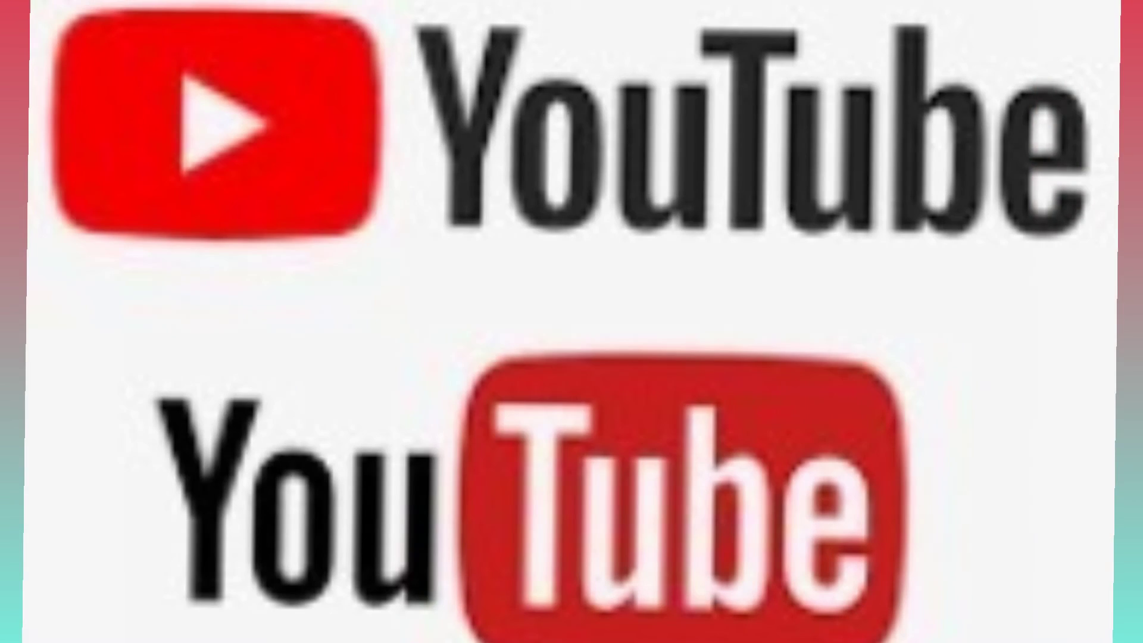